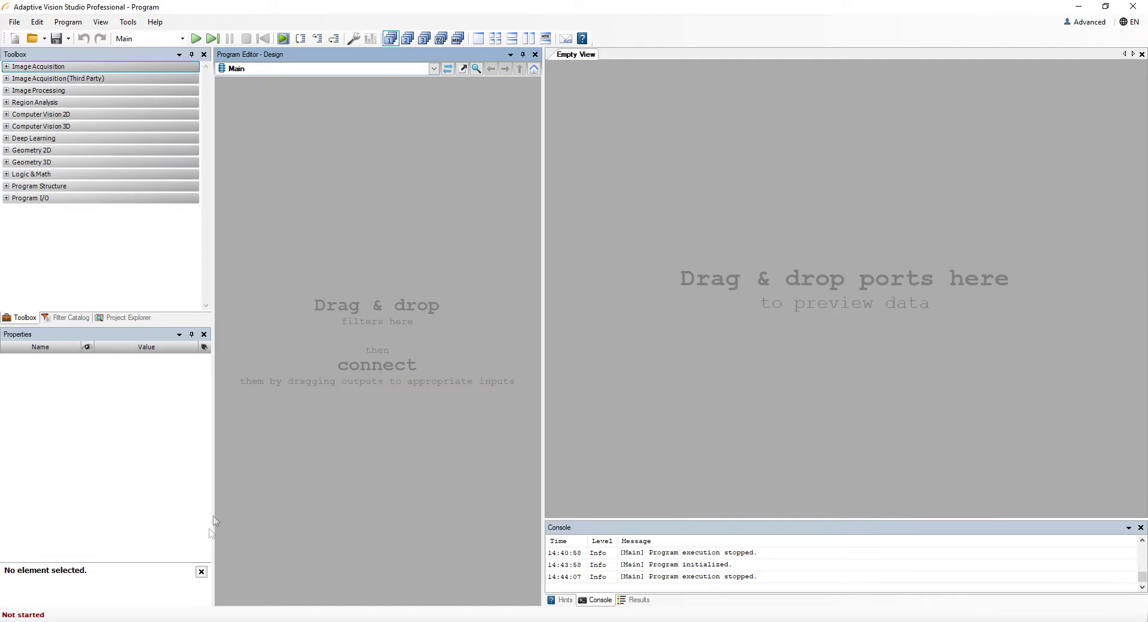
Load the Gasket Inspection img folder as an EnumerateImages source, iterate once, and preview outImage
{"action": "left_click", "coordinate": [191, 620]}
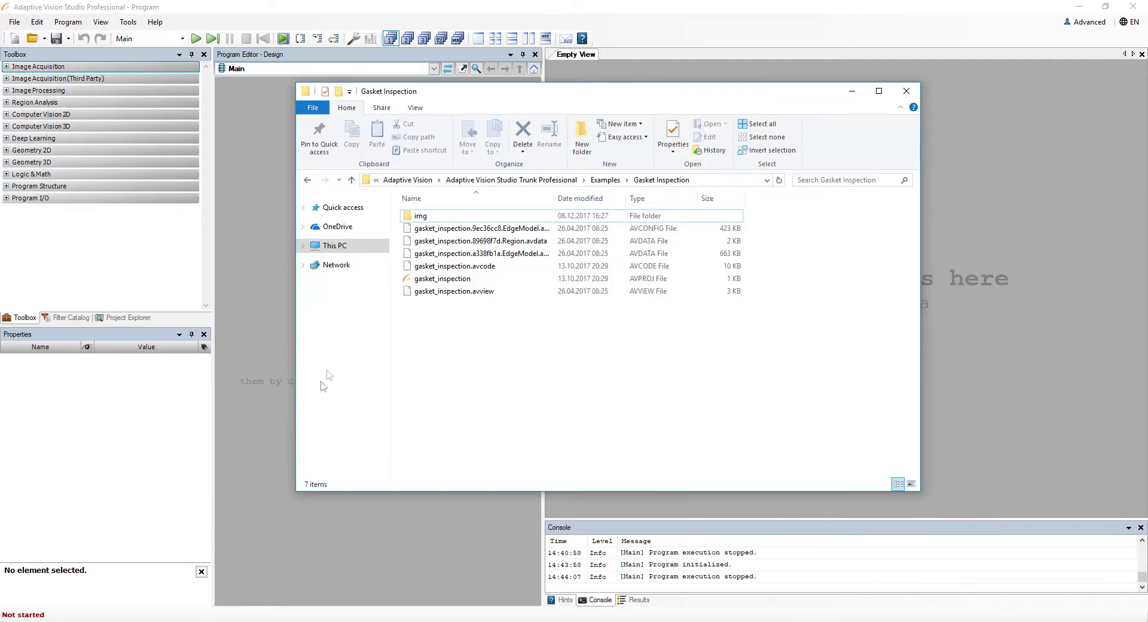
{"action": "left_click_drag", "start_coordinate": [420, 216], "coordinate": [274, 251]}
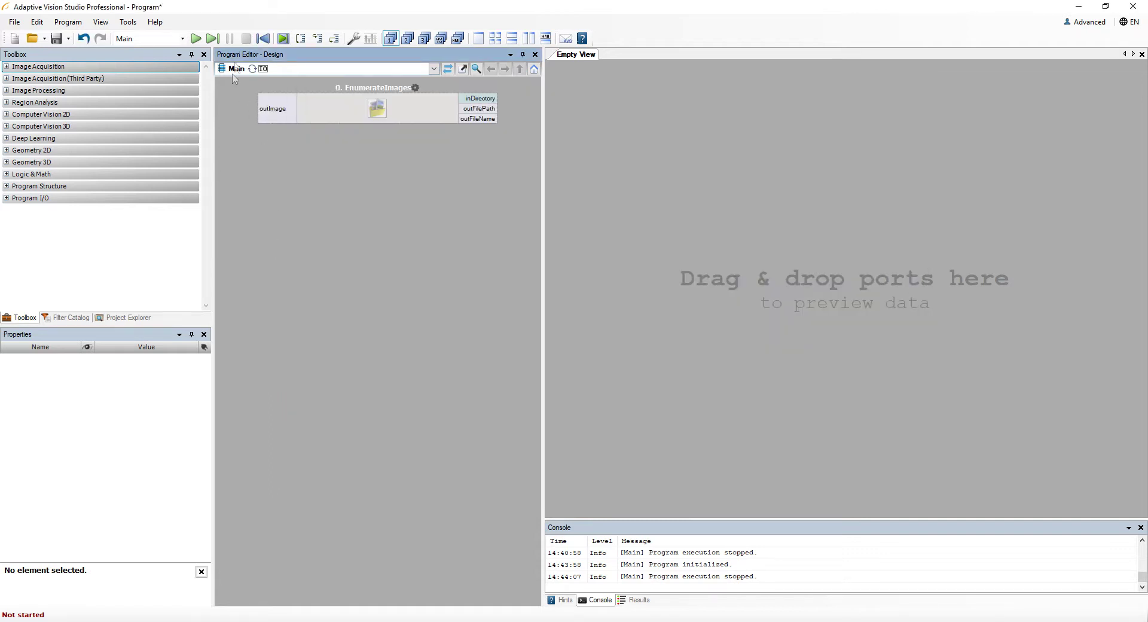
{"action": "left_click", "coordinate": [212, 39]}
{"action": "left_click_drag", "start_coordinate": [275, 105], "coordinate": [639, 181]}
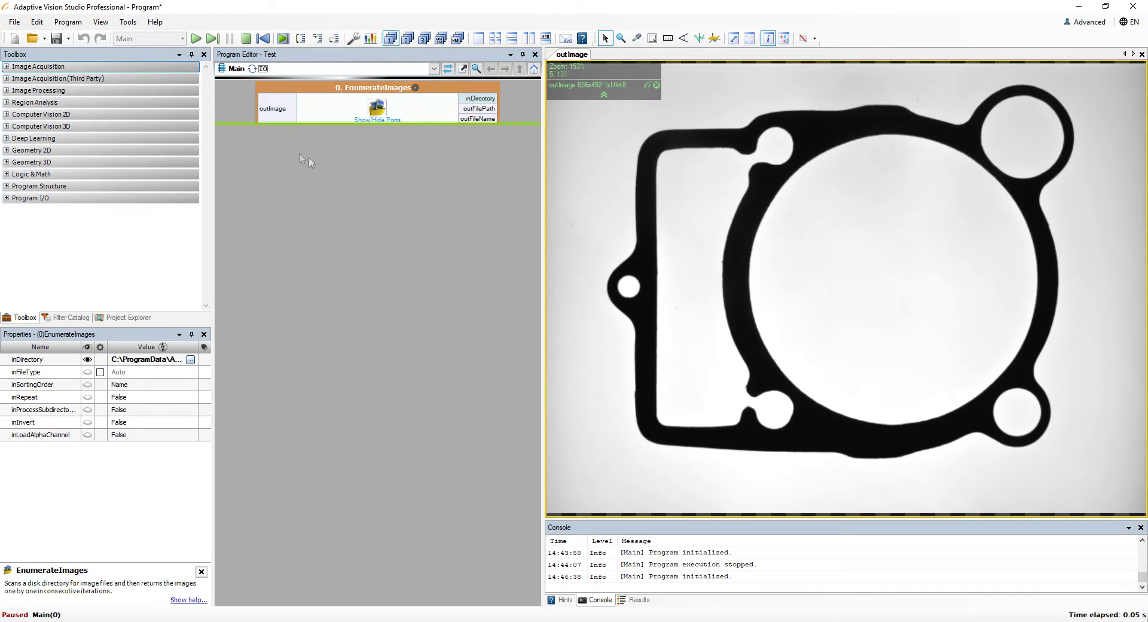
Insert a ScanStripes: Single filter from Computer Vision 2D and connect outImage to its inImage
{"action": "left_click", "coordinate": [149, 116]}
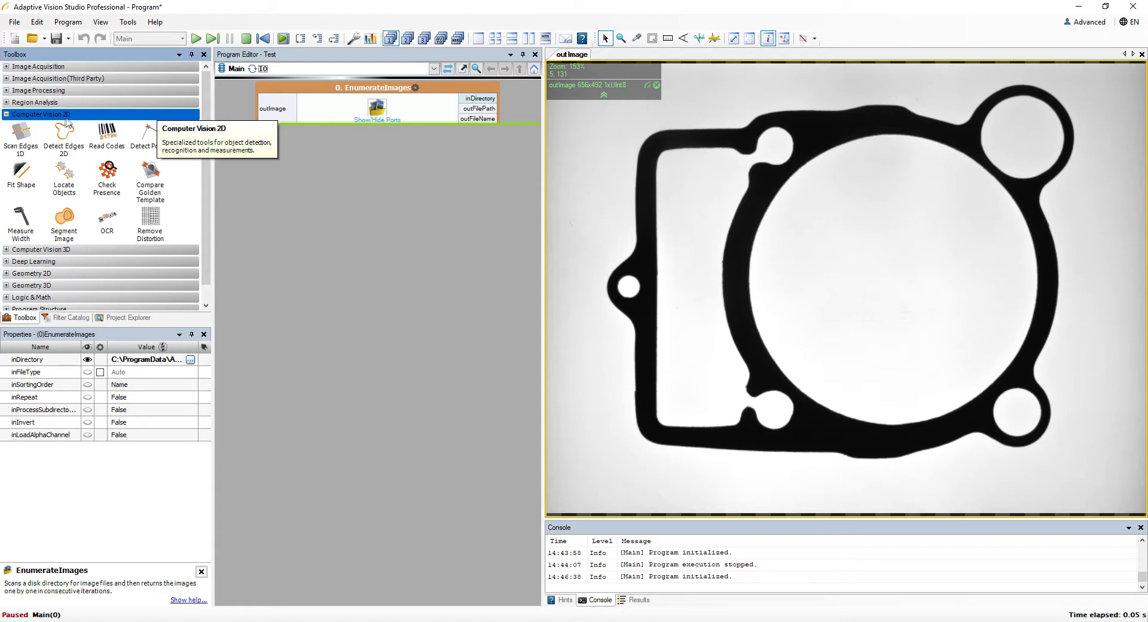
{"action": "left_click_drag", "start_coordinate": [21, 134], "coordinate": [268, 155]}
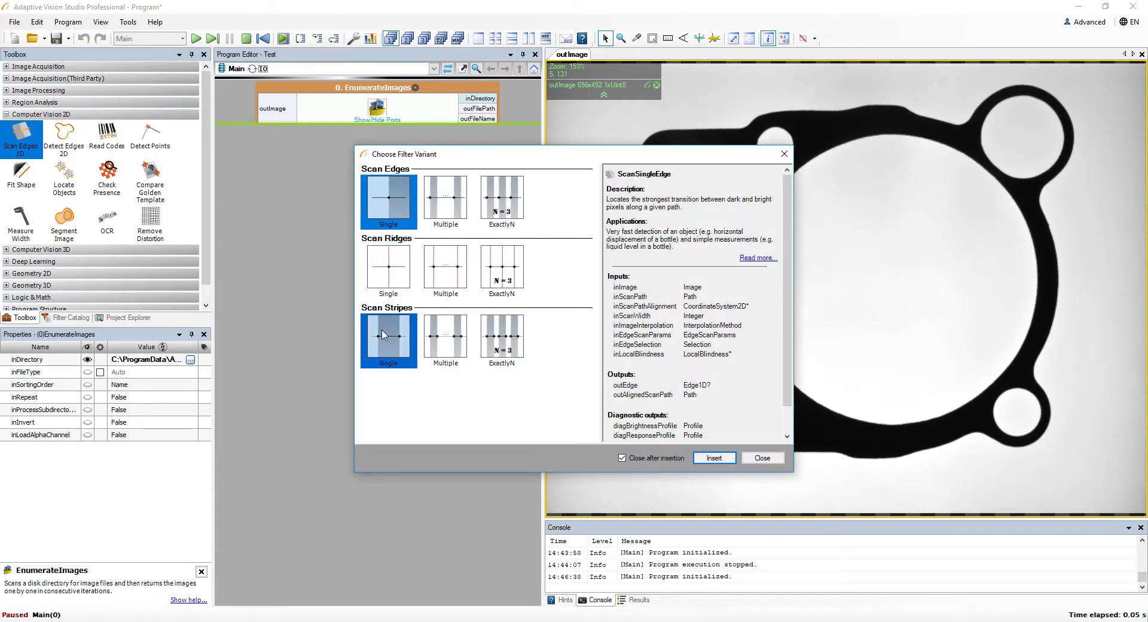
{"action": "double_click", "coordinate": [383, 332]}
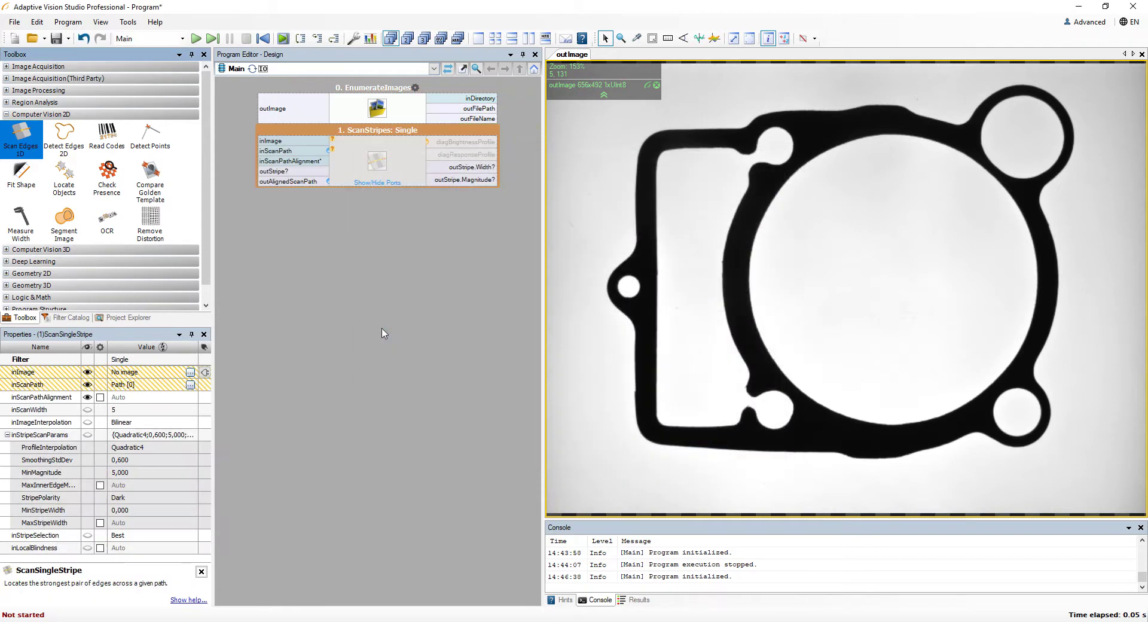
{"action": "left_click_drag", "start_coordinate": [307, 115], "coordinate": [301, 140]}
Open the inScanPath editor of the ScanStripes step
{"action": "left_click", "coordinate": [351, 174]}
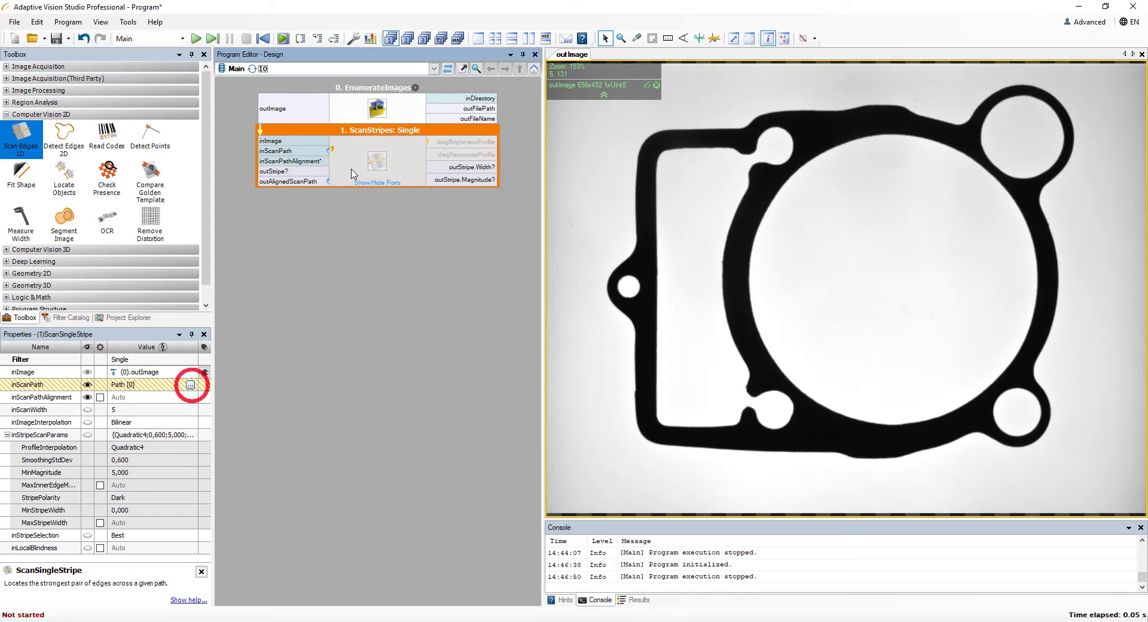
{"action": "left_click", "coordinate": [192, 376]}
{"action": "left_click", "coordinate": [191, 383]}
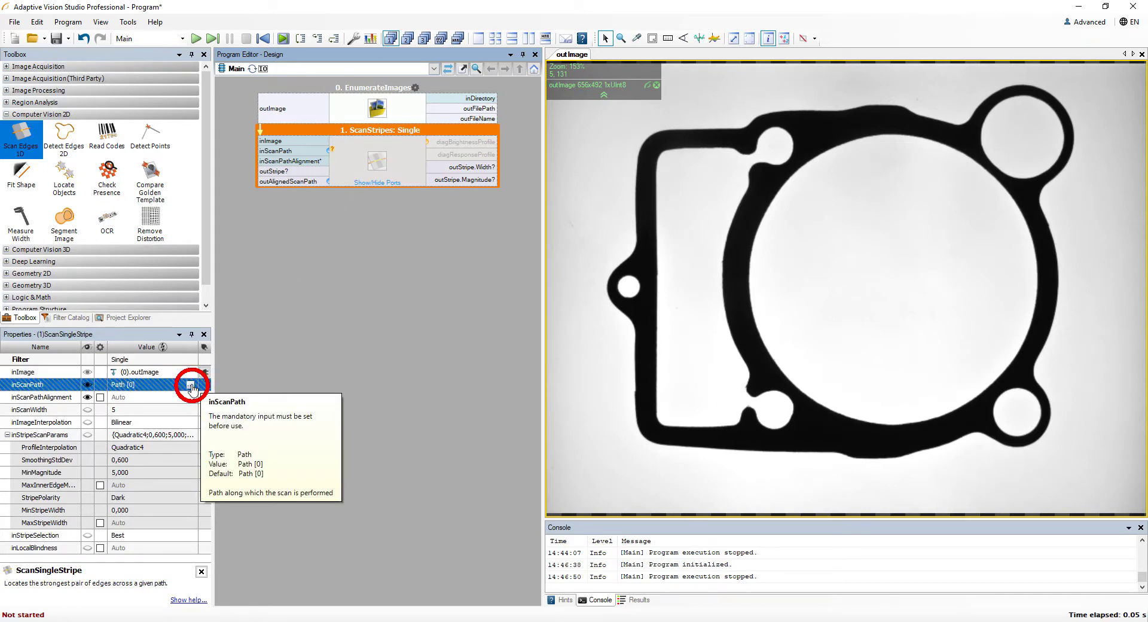
{"action": "left_click", "coordinate": [191, 385]}
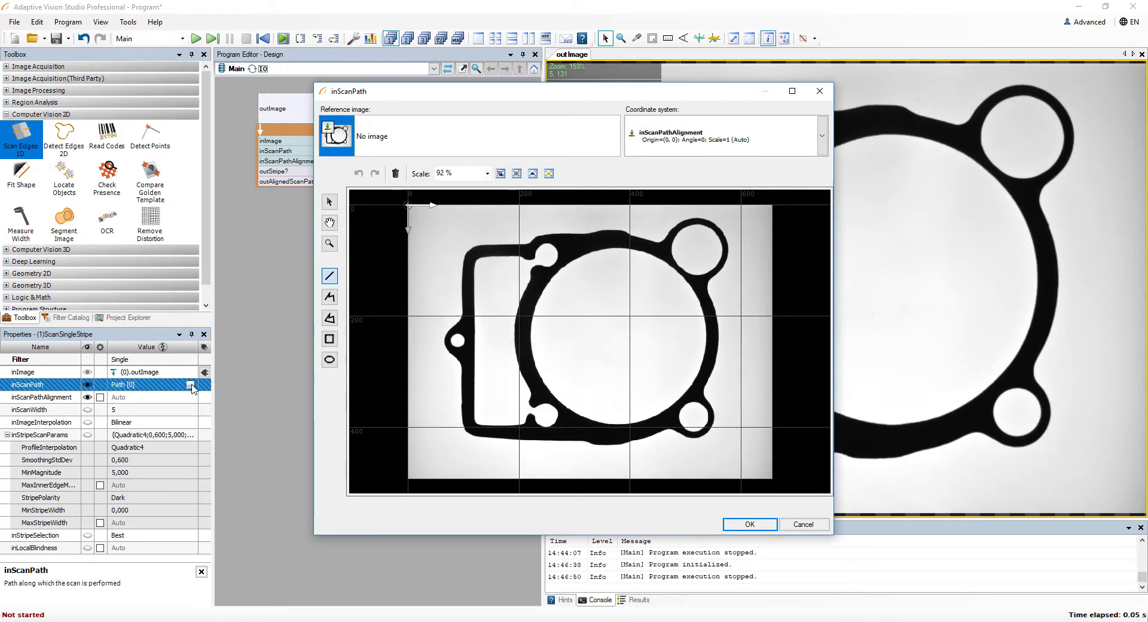
Use the gasket image as reference and draw a horizontal scan line across the left frame edge
{"action": "left_click", "coordinate": [353, 140]}
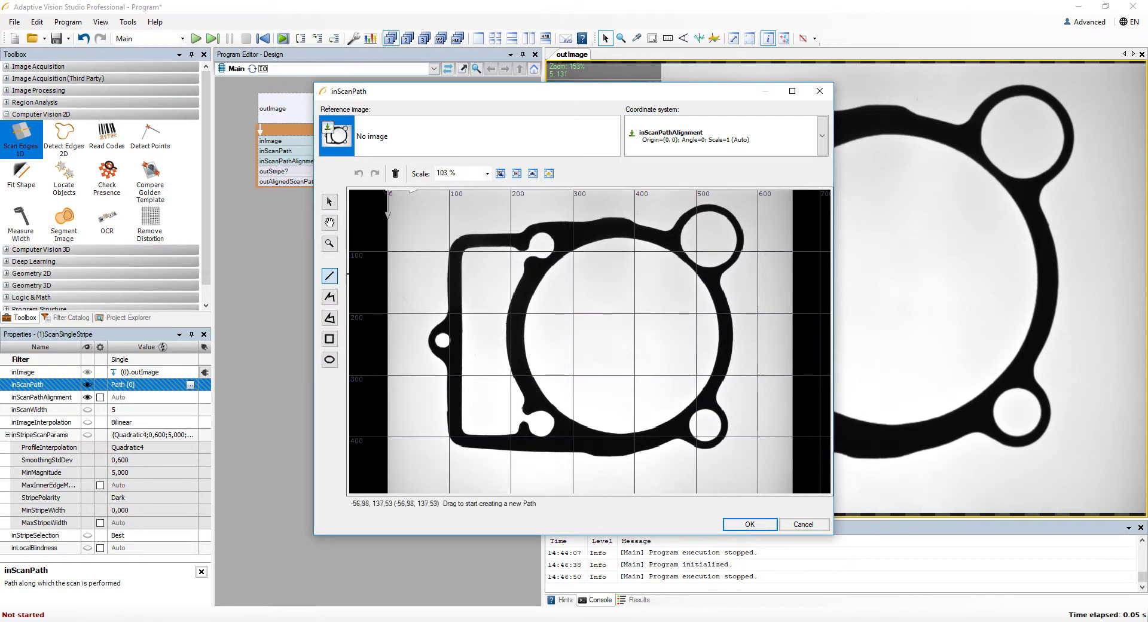
{"action": "left_click_drag", "start_coordinate": [425, 287], "coordinate": [497, 287]}
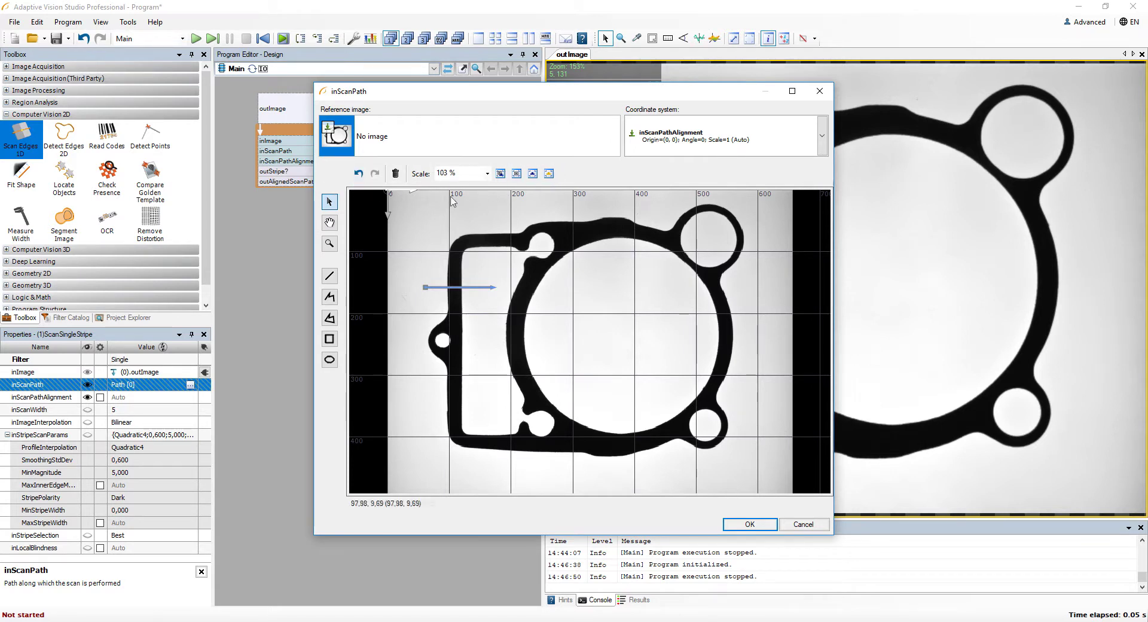
Pan and zoom the gasket image in the scan path editor to inspect the drawn line
{"action": "left_click", "coordinate": [330, 223]}
{"action": "mouse_move", "coordinate": [563, 311]}
{"action": "left_mouse_down"}
{"action": "mouse_move", "coordinate": [548, 300]}
{"action": "mouse_move", "coordinate": [585, 326]}
{"action": "mouse_move", "coordinate": [547, 315]}
{"action": "left_mouse_up"}
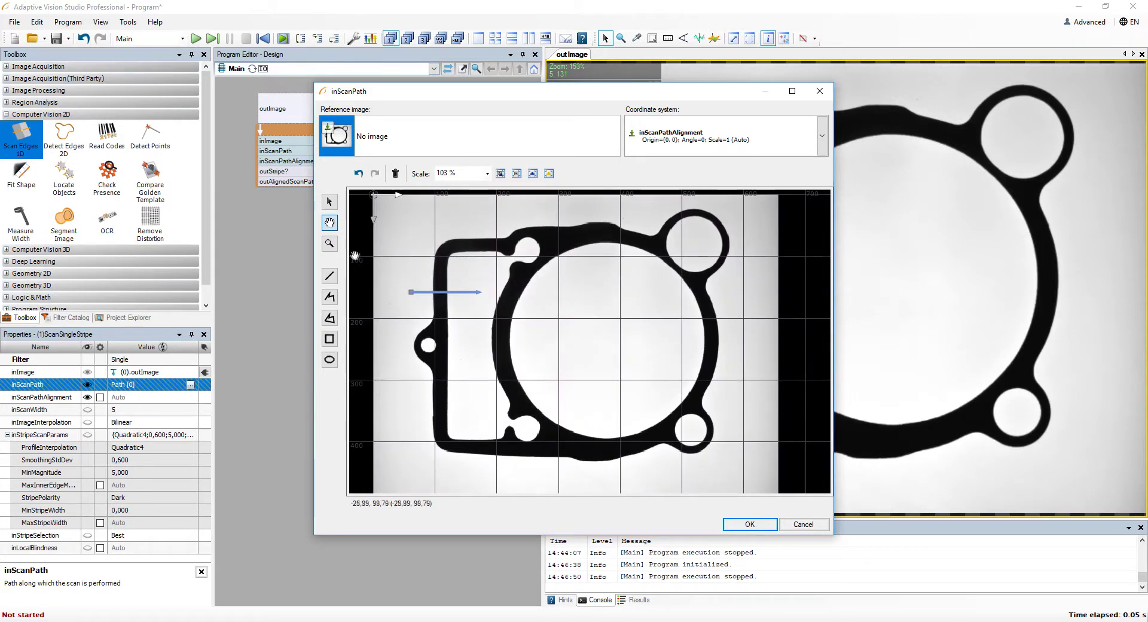
{"action": "left_click", "coordinate": [329, 243]}
{"action": "left_click", "coordinate": [389, 275]}
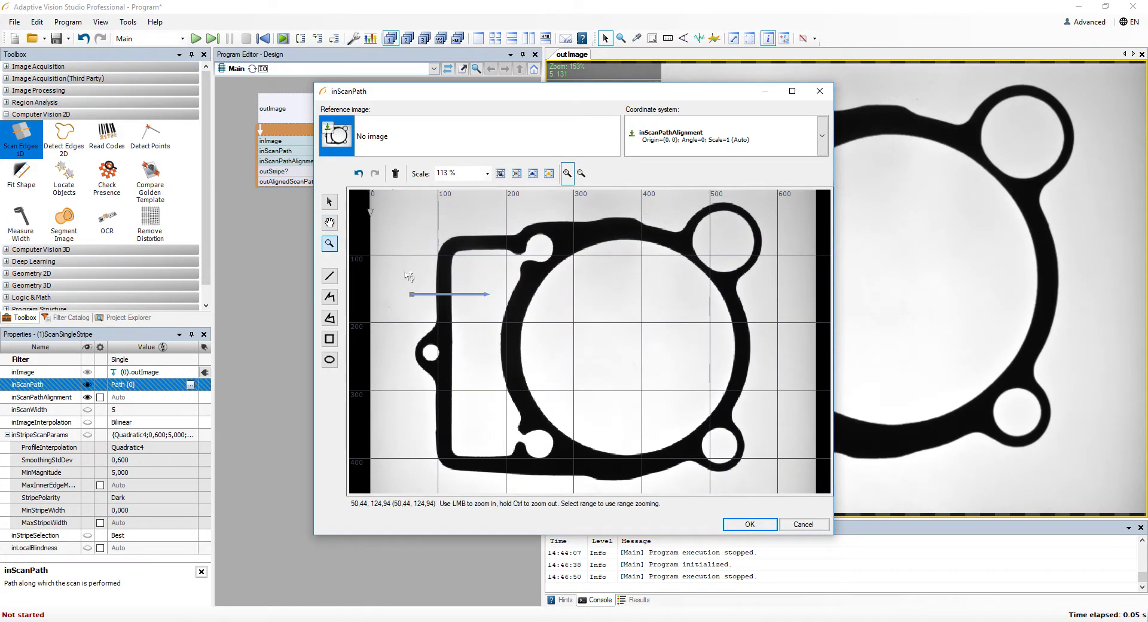
{"action": "left_click", "coordinate": [409, 277]}
{"action": "left_click", "coordinate": [580, 173]}
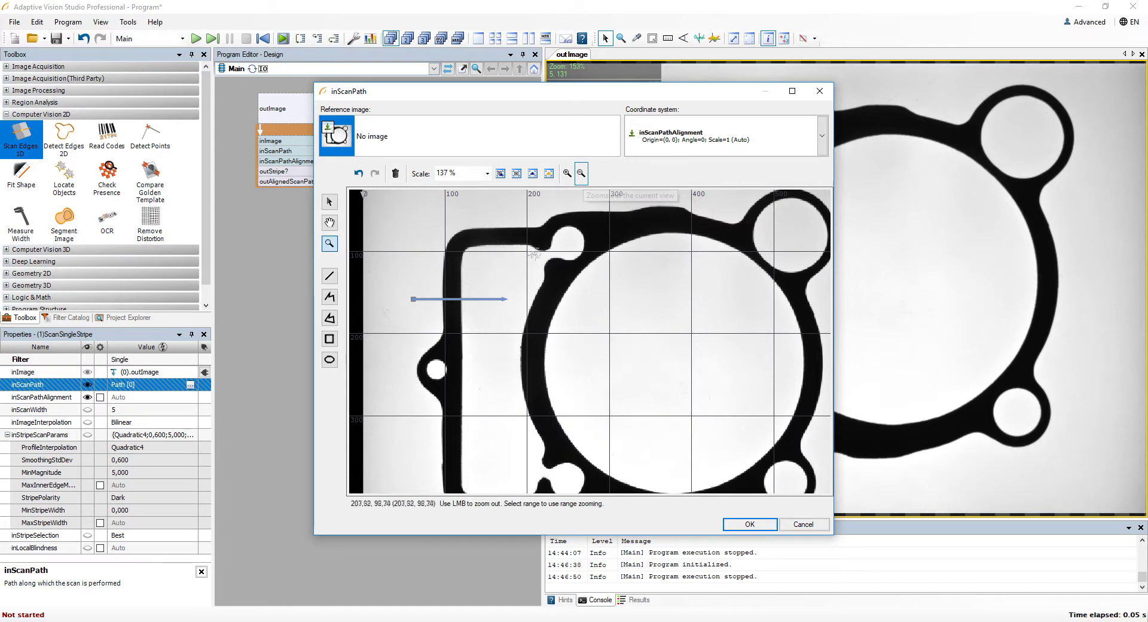
{"action": "left_click", "coordinate": [497, 266]}
{"action": "left_click", "coordinate": [497, 267]}
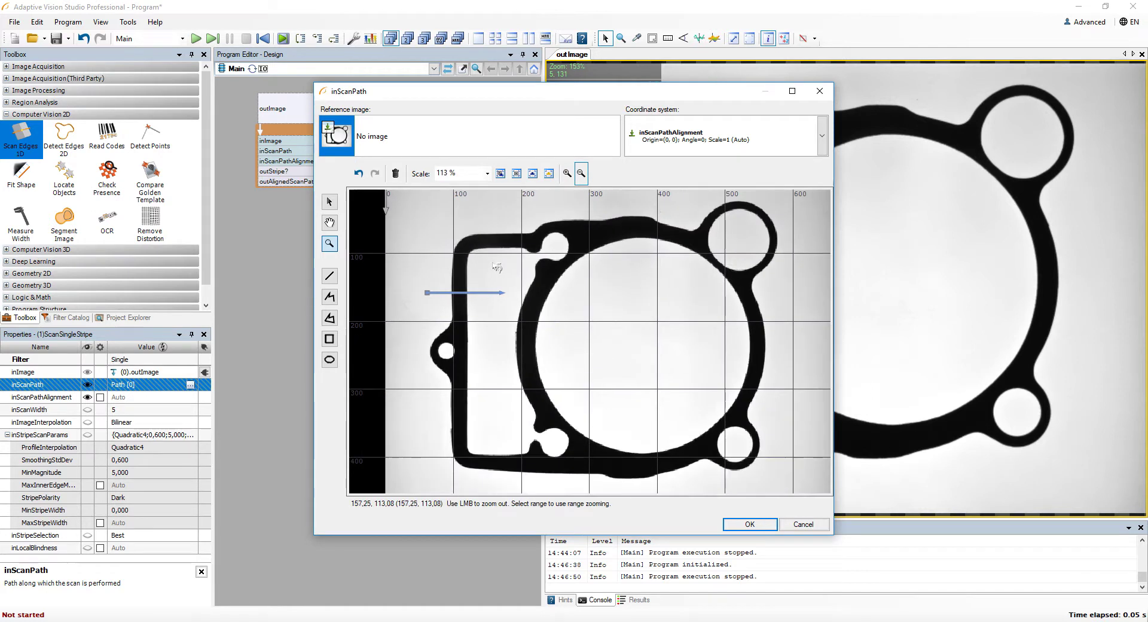
{"action": "left_click", "coordinate": [497, 266]}
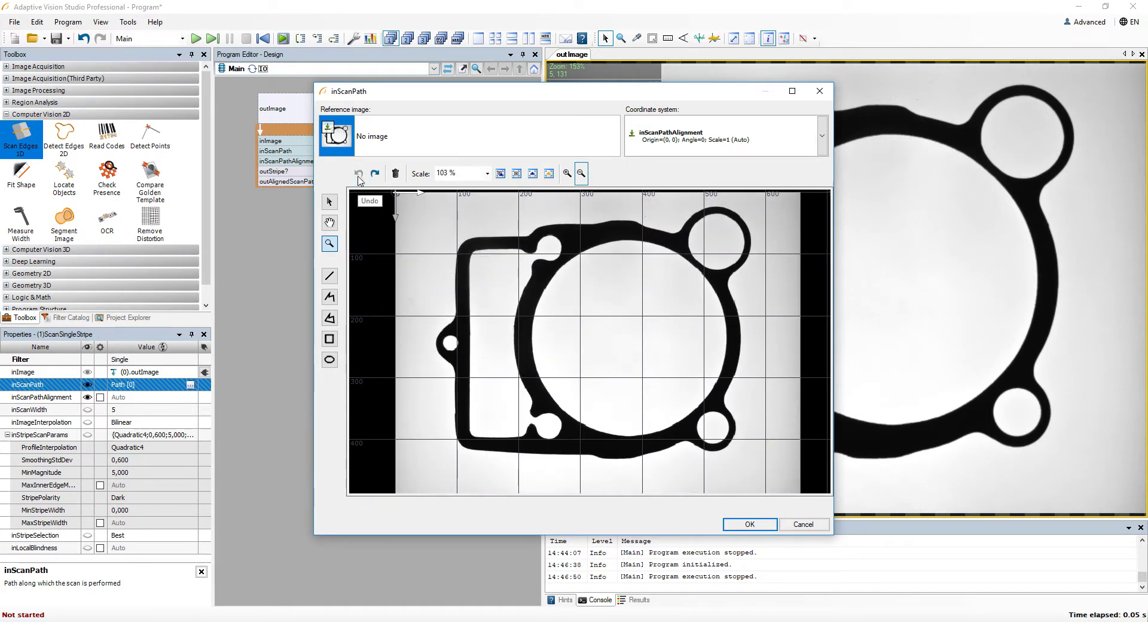
Clear and undo to restore the scan path, keeping inScanPathAlignment as its coordinate system
{"action": "left_click", "coordinate": [398, 175]}
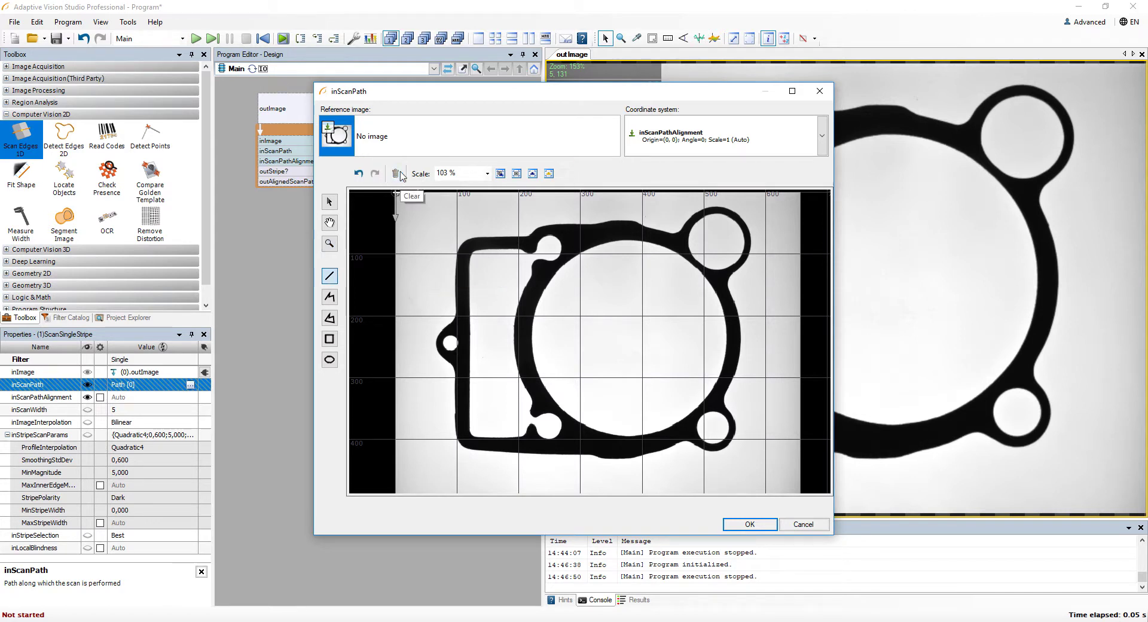
{"action": "left_click", "coordinate": [361, 177]}
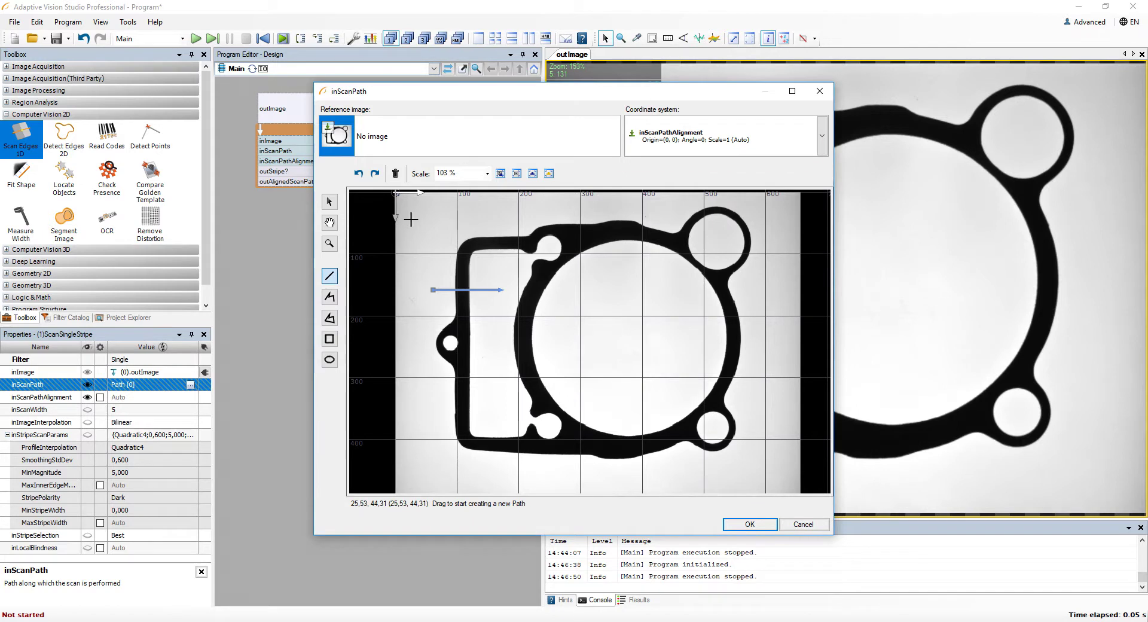
{"action": "left_click", "coordinate": [329, 202]}
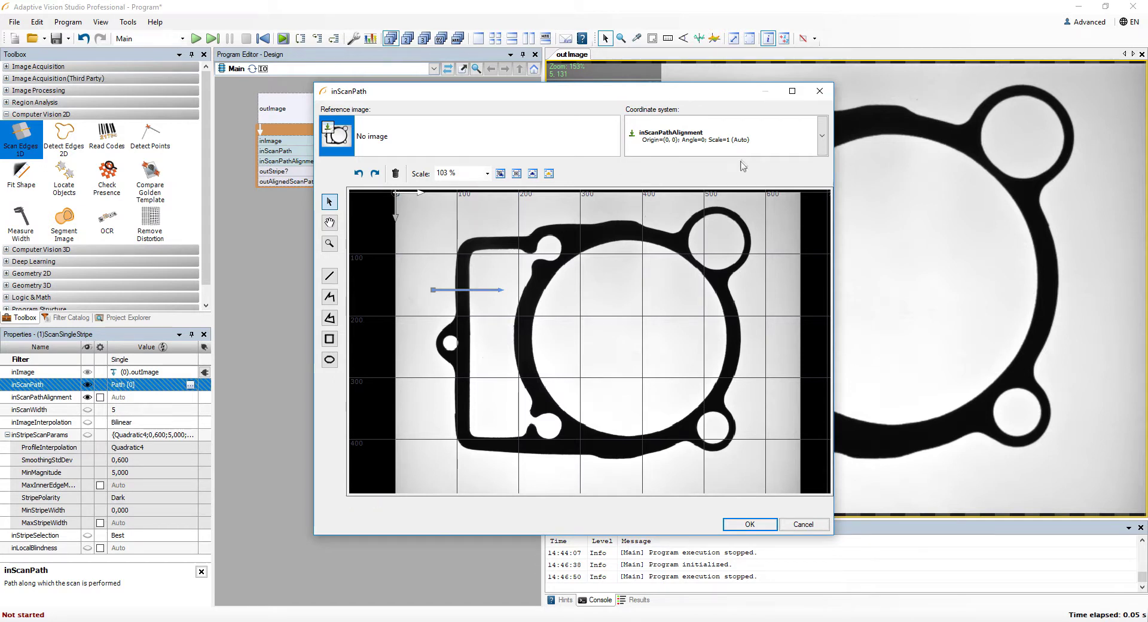
{"action": "left_click", "coordinate": [794, 148]}
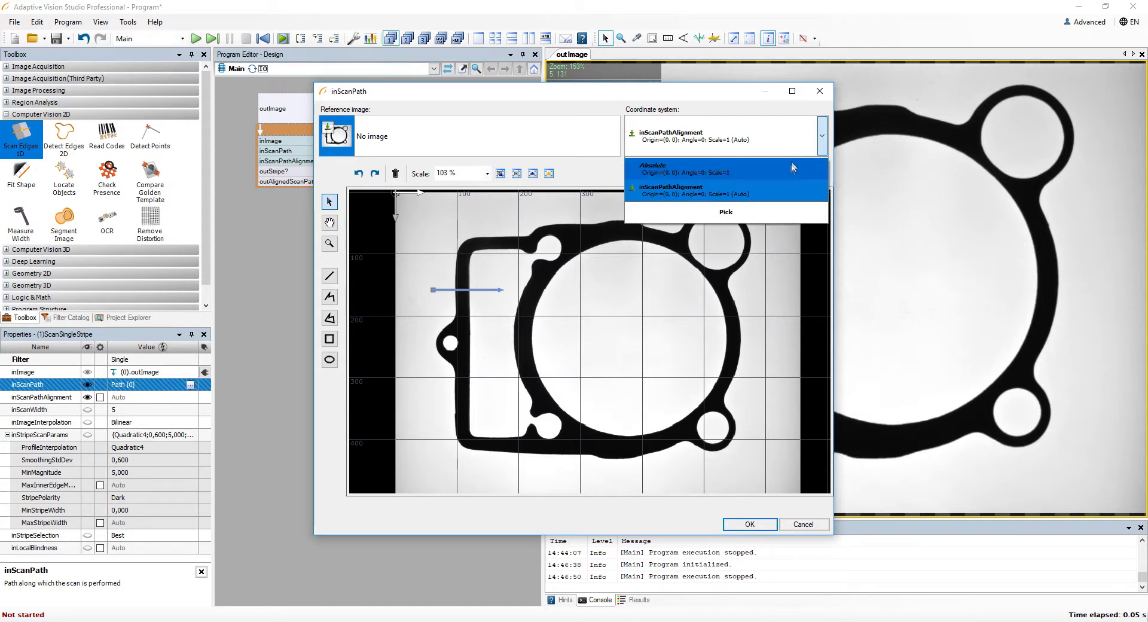
{"action": "left_click", "coordinate": [779, 198]}
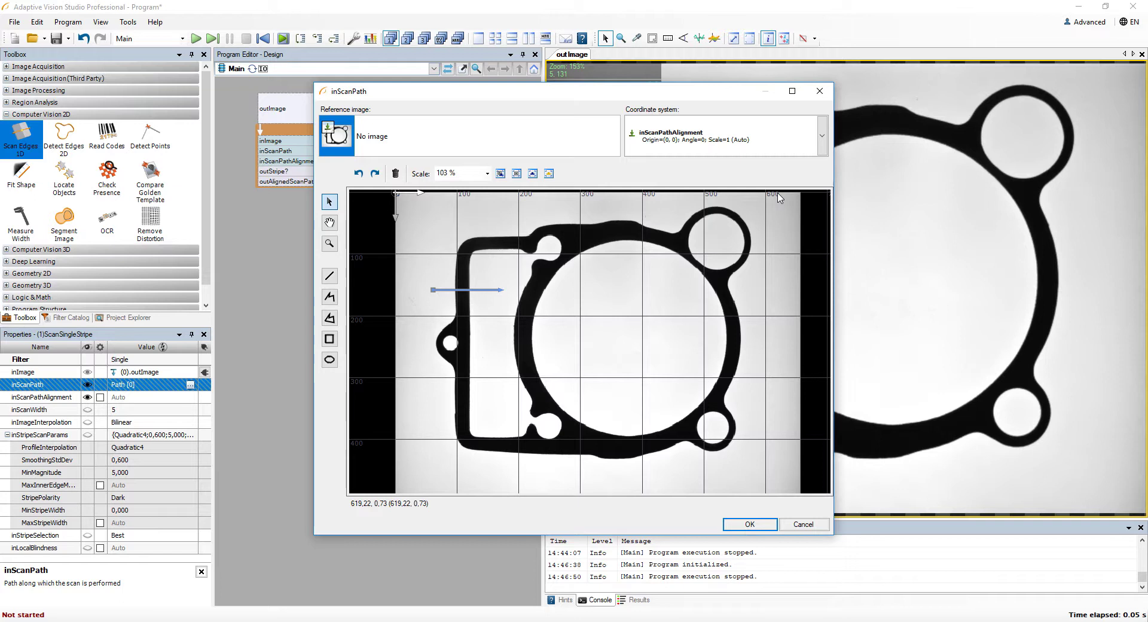
Confirm the scan path, iterate once, and display outStripe on the gasket's left edge
{"action": "left_click", "coordinate": [750, 524]}
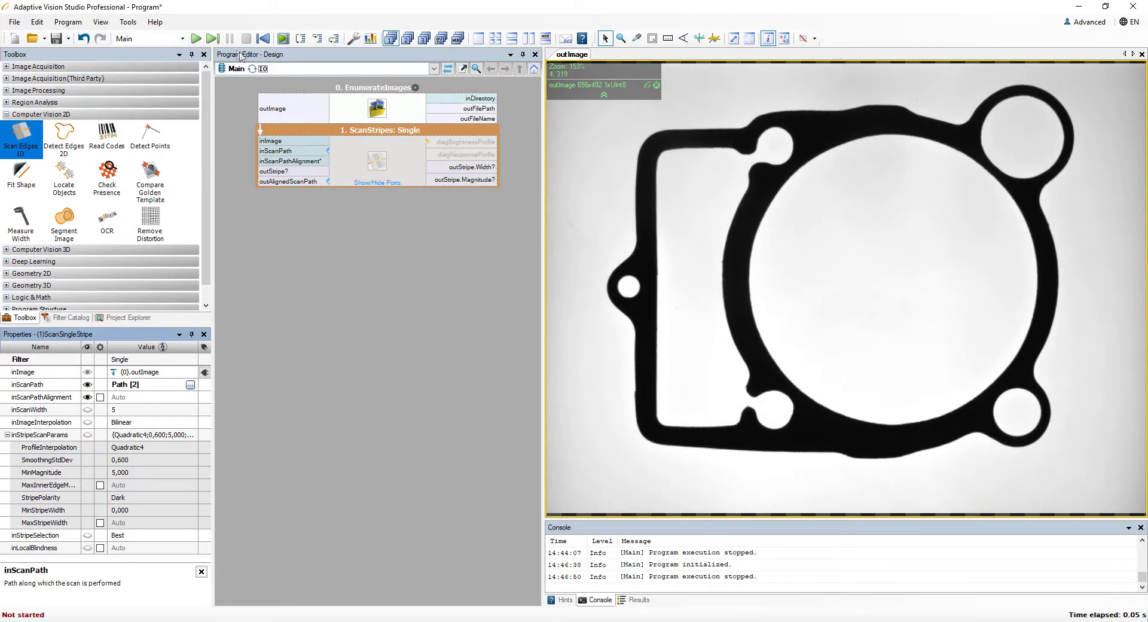
{"action": "left_click", "coordinate": [213, 39]}
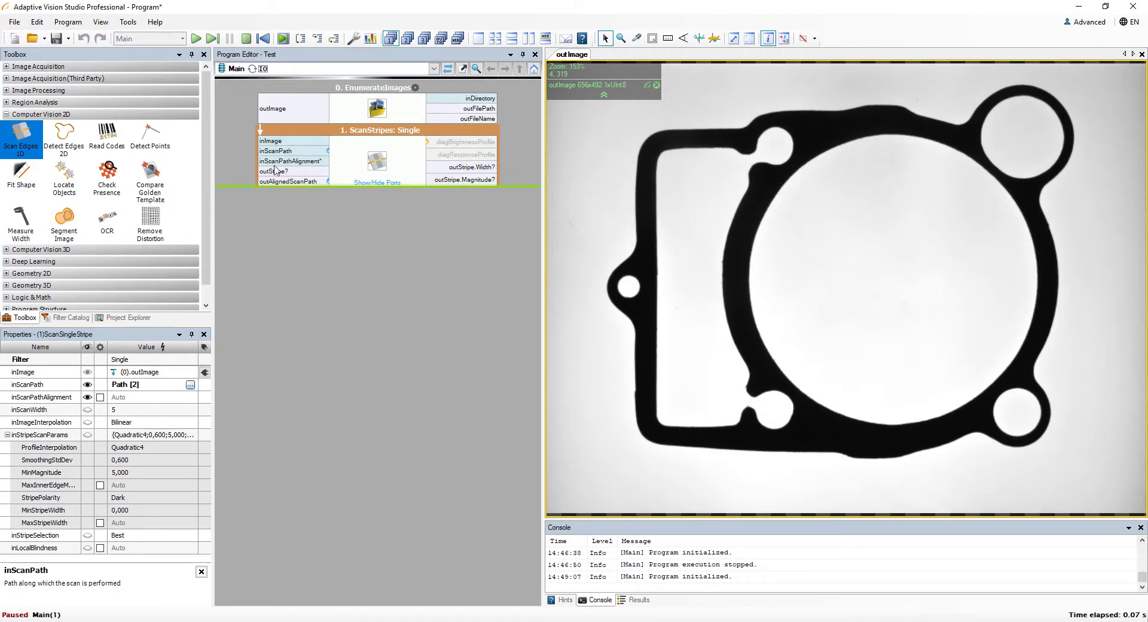
{"action": "left_click_drag", "start_coordinate": [311, 173], "coordinate": [637, 185]}
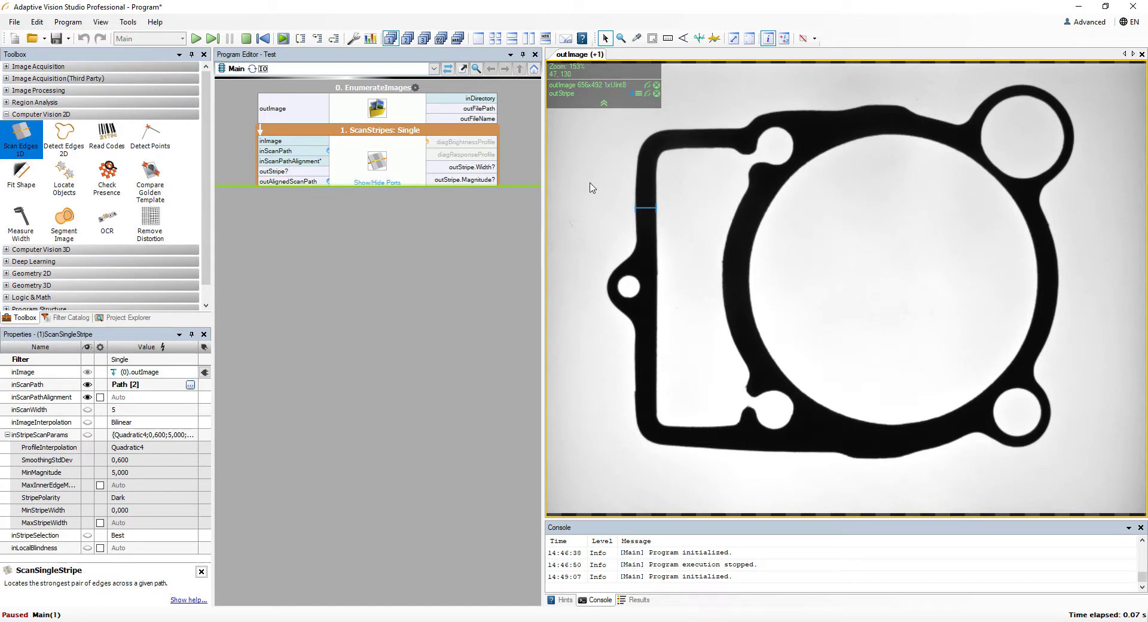
Stop the program, add FitCircle: ToEdges fed by outImage, and open its inFittingField editor
{"action": "left_click", "coordinate": [247, 39]}
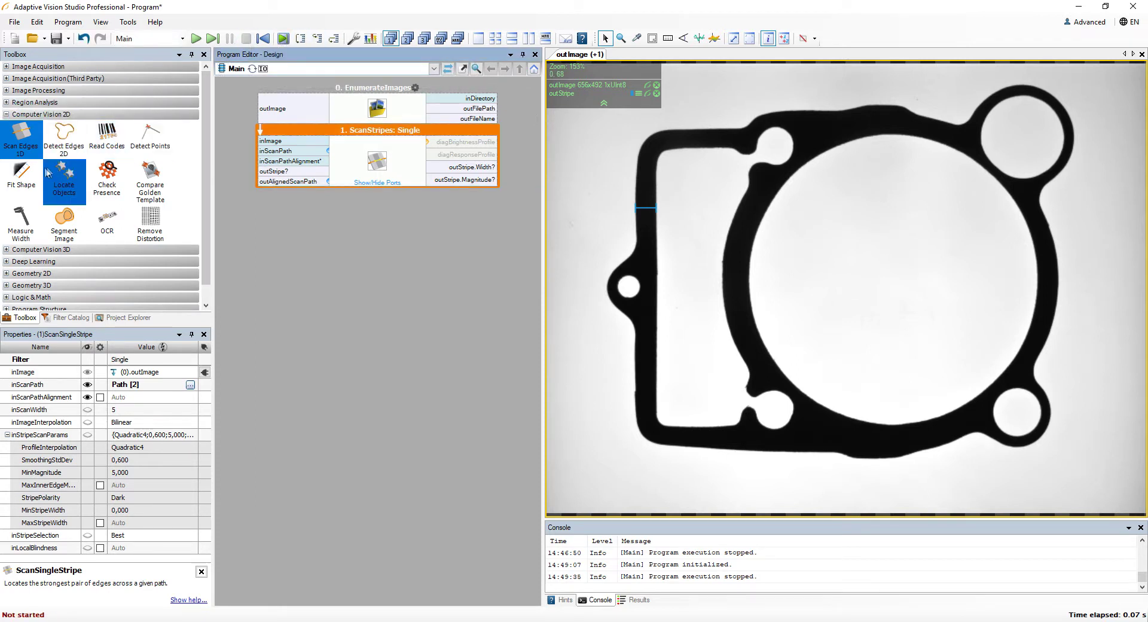
{"action": "left_click", "coordinate": [25, 176]}
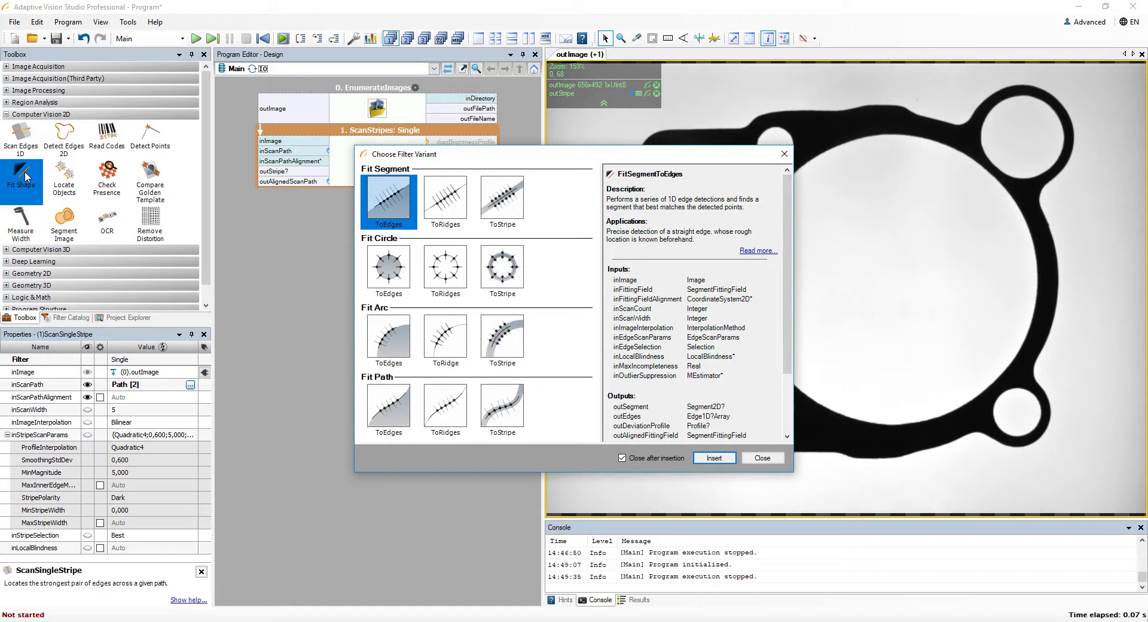
{"action": "left_click", "coordinate": [379, 252]}
{"action": "double_click", "coordinate": [378, 252]}
{"action": "left_click_drag", "start_coordinate": [291, 109], "coordinate": [315, 208]}
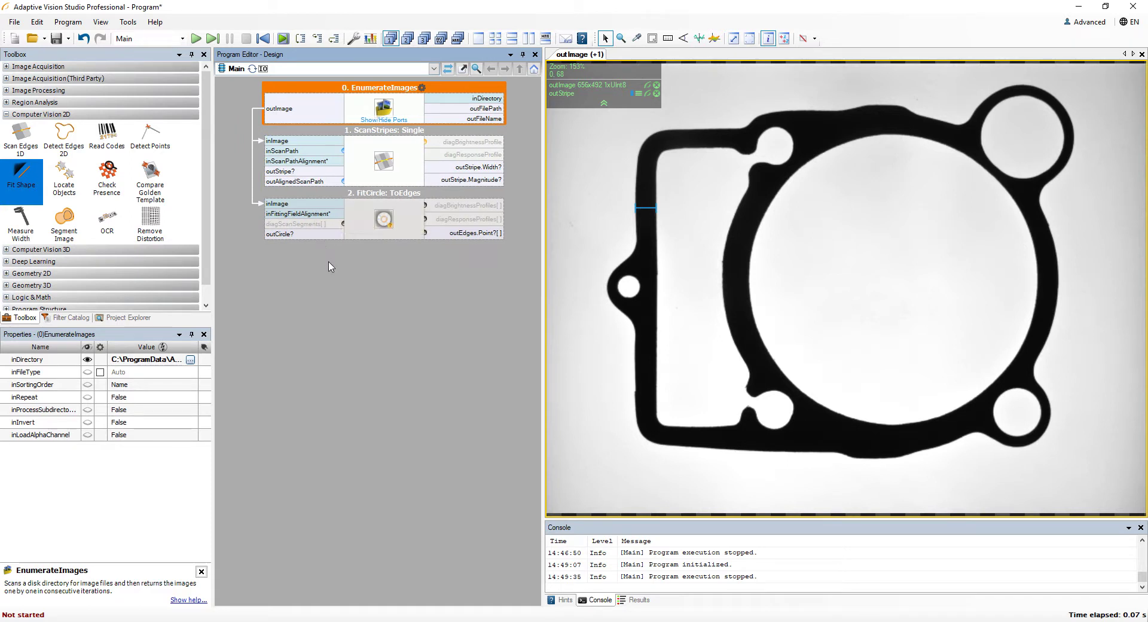
{"action": "left_click", "coordinate": [353, 228]}
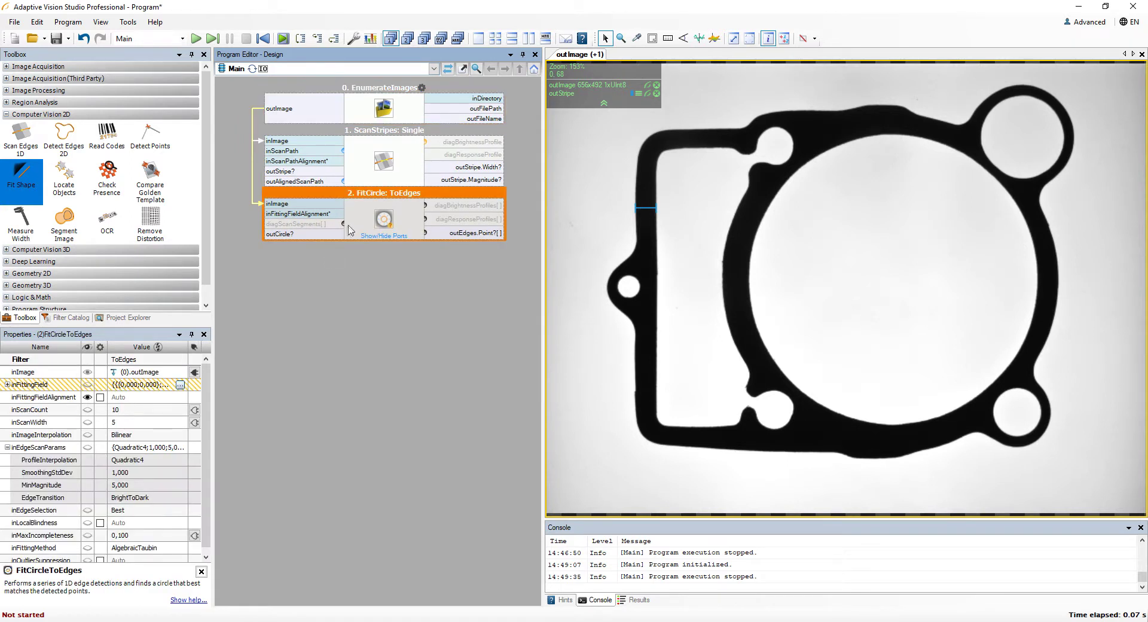
{"action": "left_click", "coordinate": [181, 386]}
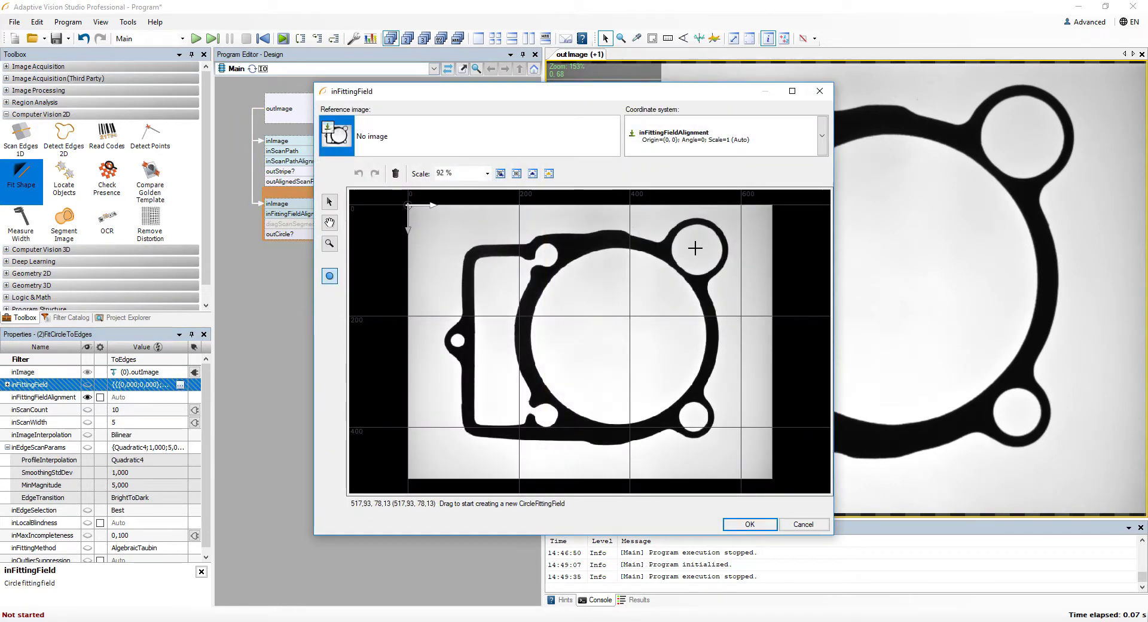
Draw a circular fitting field around the upper-right hole and set its scan width
{"action": "left_click_drag", "start_coordinate": [694, 247], "coordinate": [696, 222]}
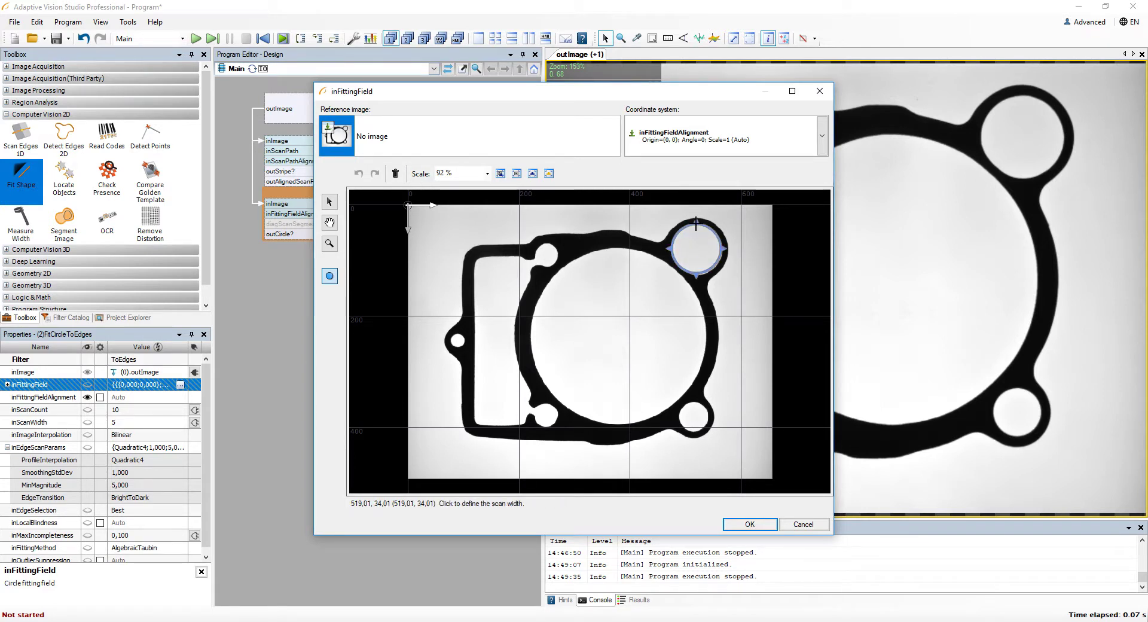
{"action": "left_click", "coordinate": [726, 246]}
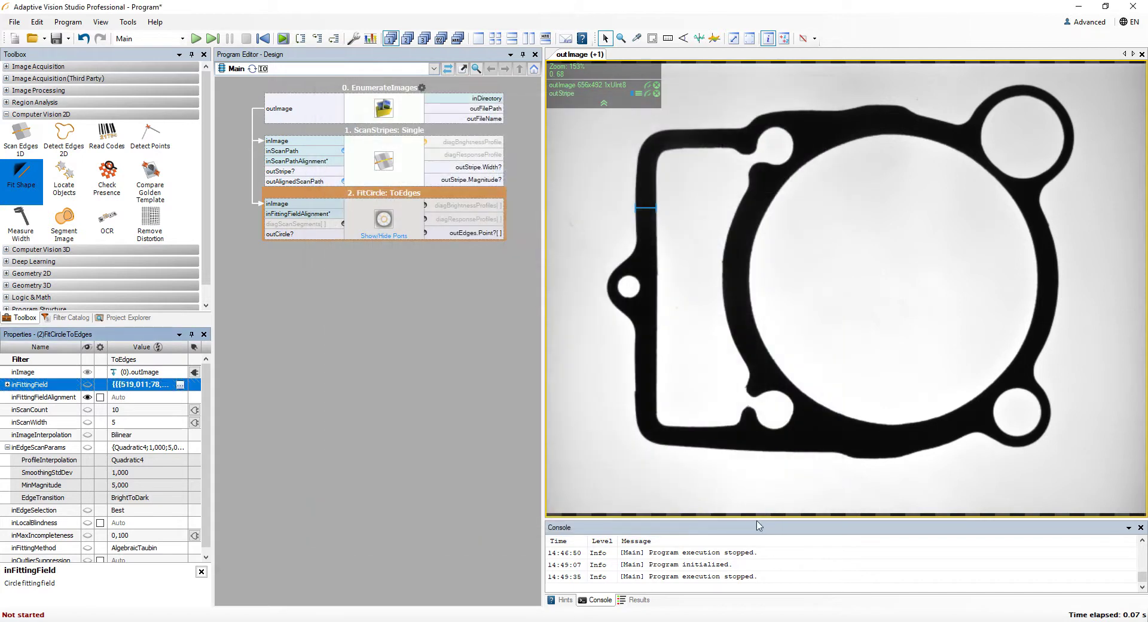
Iterate once and show outCircle, the fitted circle around the upper-right hole, on the image
{"action": "left_click", "coordinate": [214, 39]}
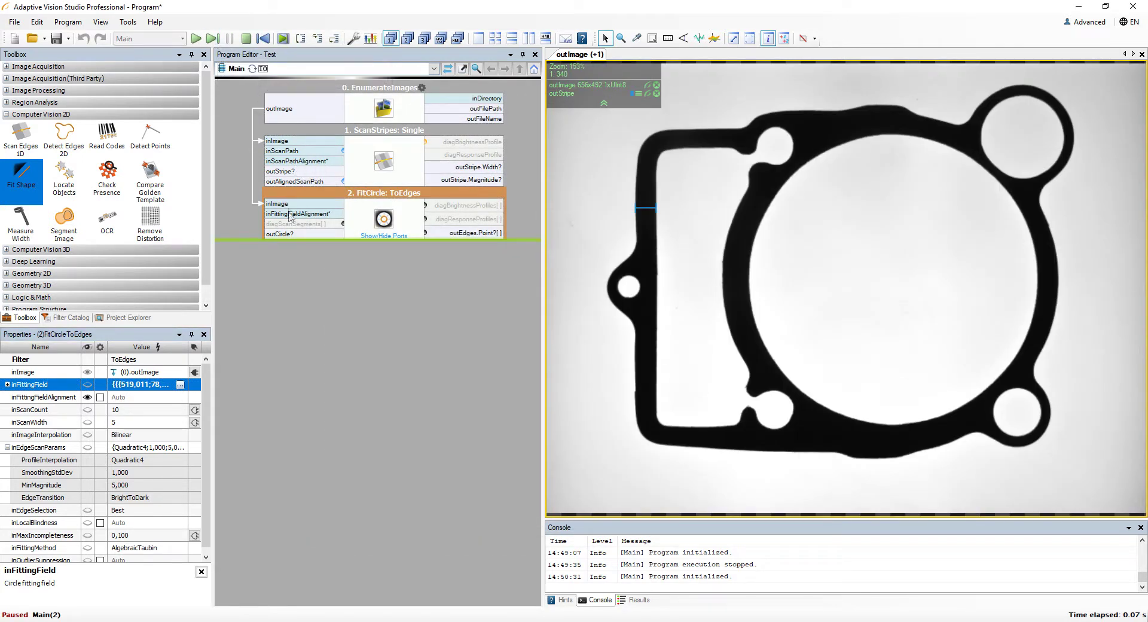
{"action": "left_click_drag", "start_coordinate": [288, 234], "coordinate": [964, 205]}
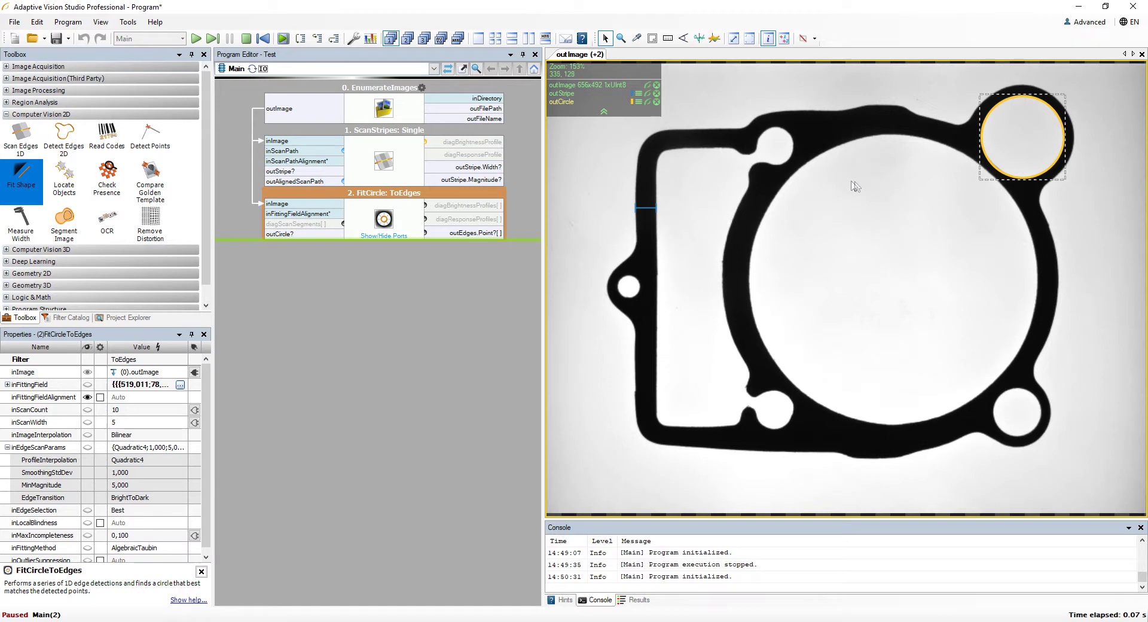
Stop the program, add ThresholdToRegion: Intensity fed by outImage, and select its inRoi input
{"action": "left_click", "coordinate": [245, 38]}
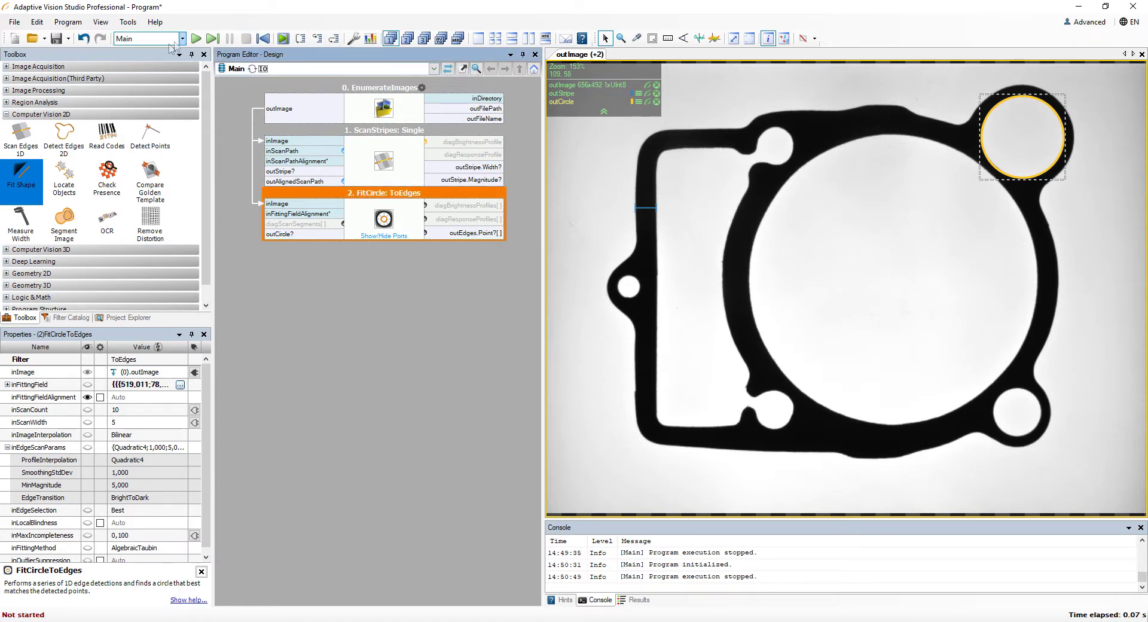
{"action": "left_click", "coordinate": [91, 88]}
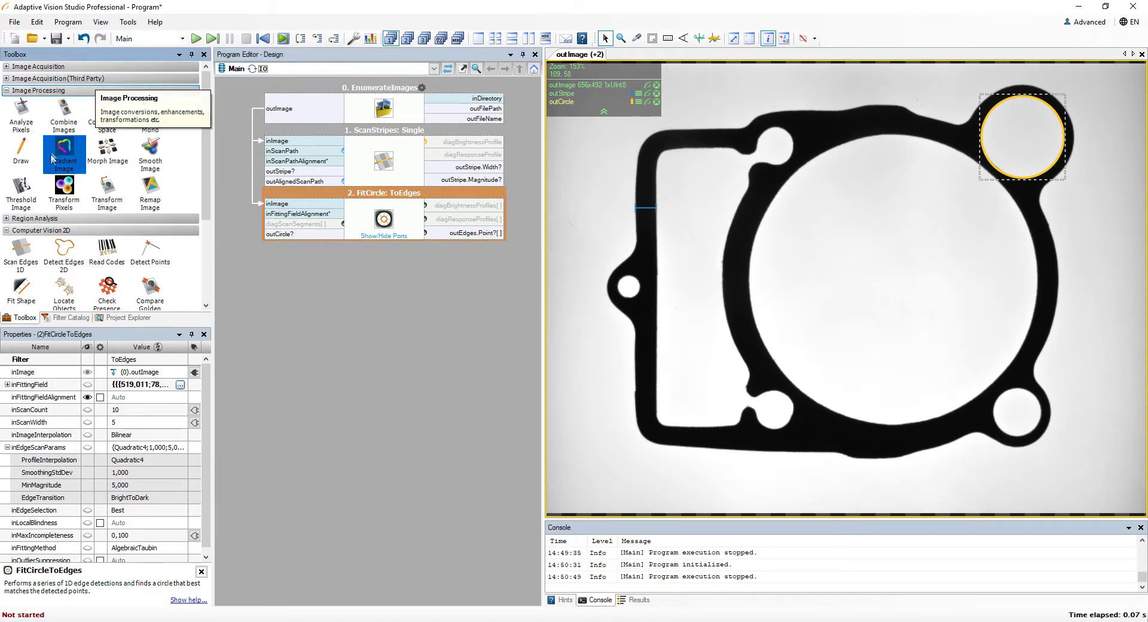
{"action": "left_click_drag", "start_coordinate": [34, 186], "coordinate": [310, 277]}
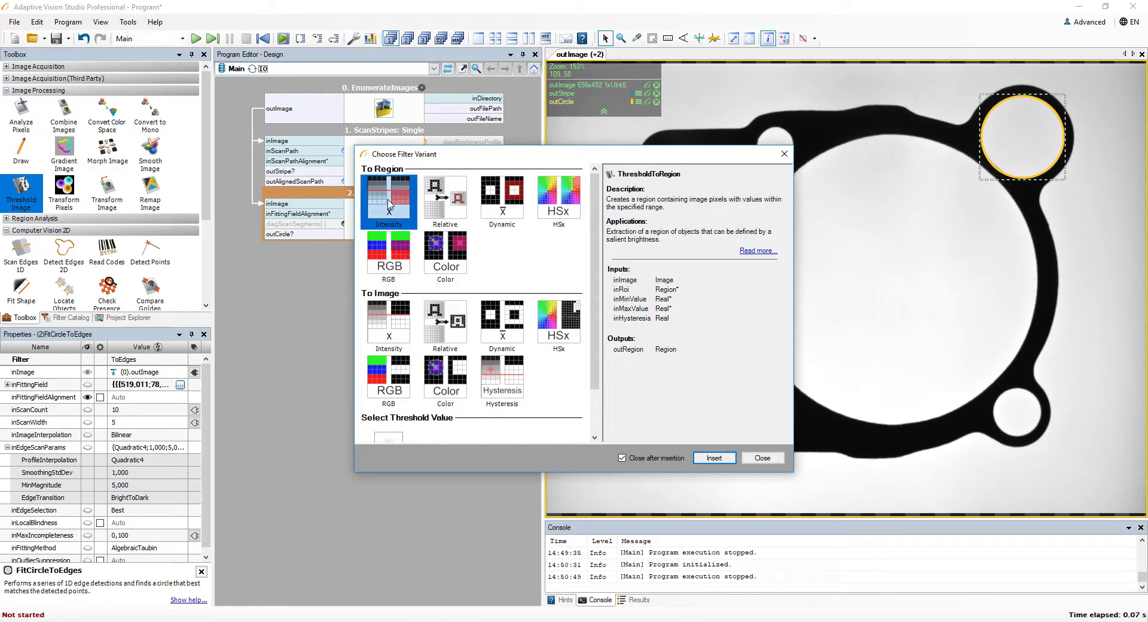
{"action": "double_click", "coordinate": [388, 205]}
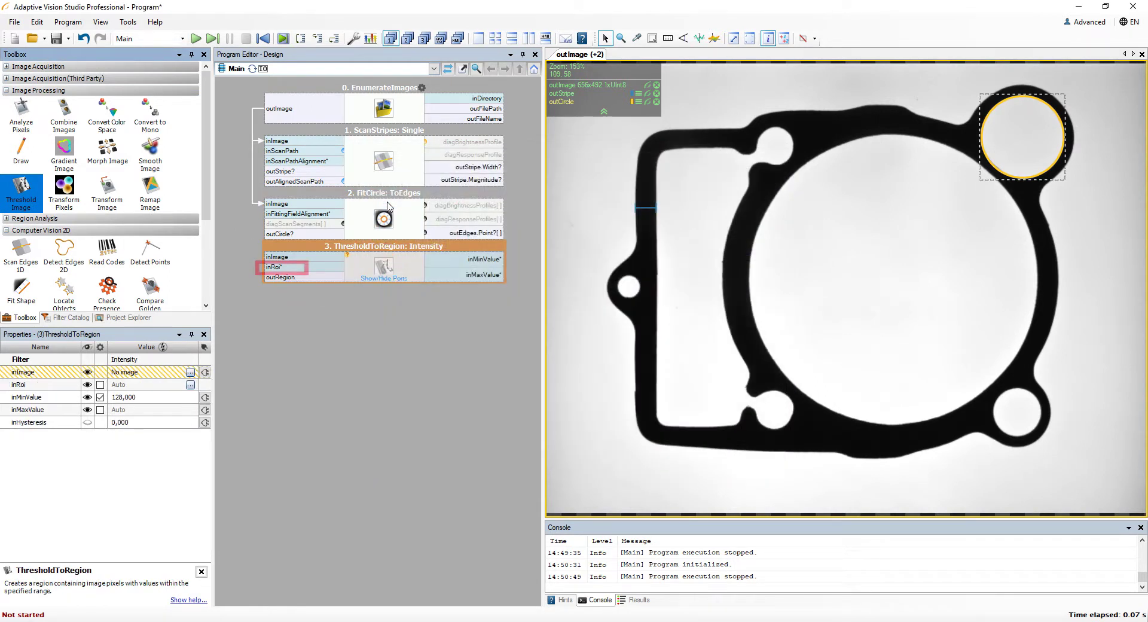
{"action": "left_click", "coordinate": [312, 114]}
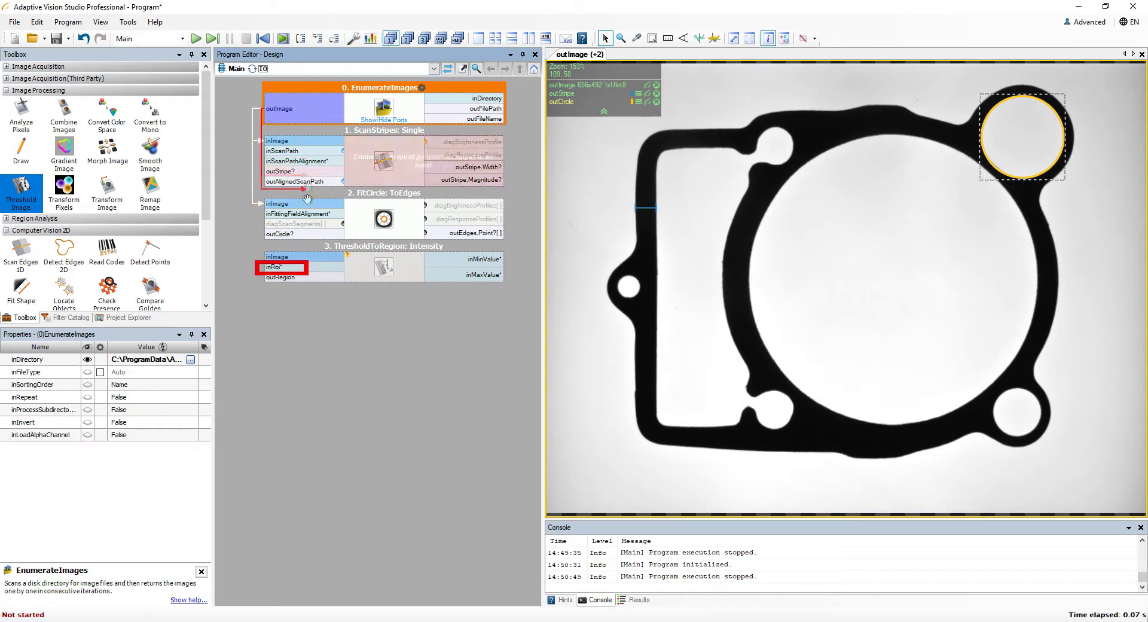
{"action": "left_click", "coordinate": [361, 266]}
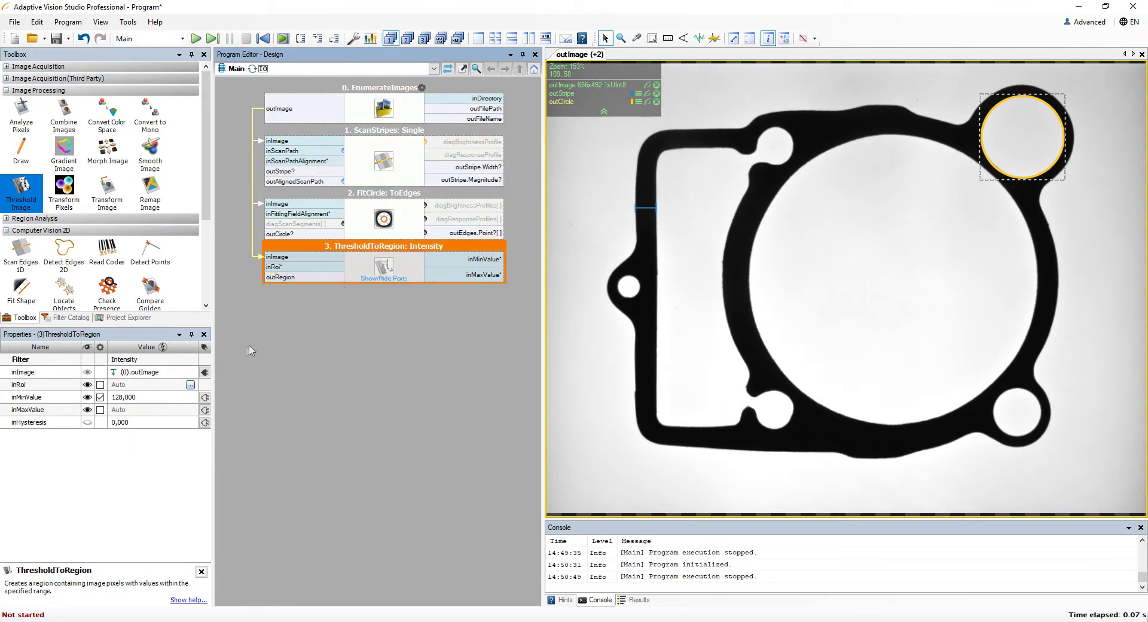
{"action": "left_click", "coordinate": [187, 388]}
In the inRoi editor, draw a rectangle over the gasket's upper-left part
{"action": "left_click", "coordinate": [191, 385]}
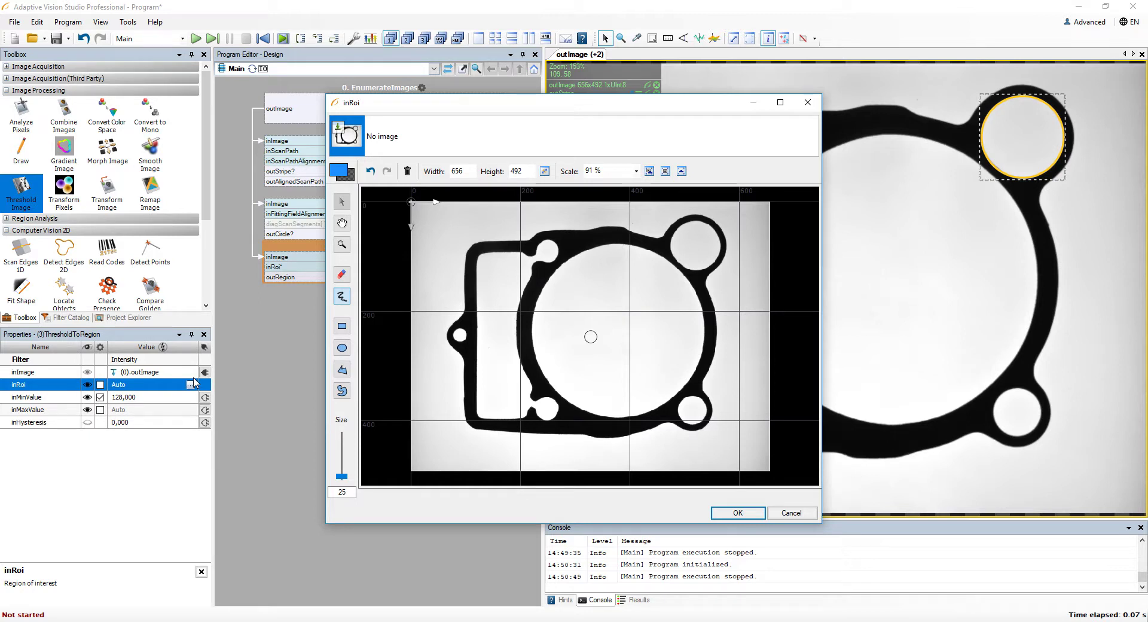
{"action": "left_click", "coordinate": [342, 325]}
{"action": "left_click_drag", "start_coordinate": [422, 213], "coordinate": [609, 361]}
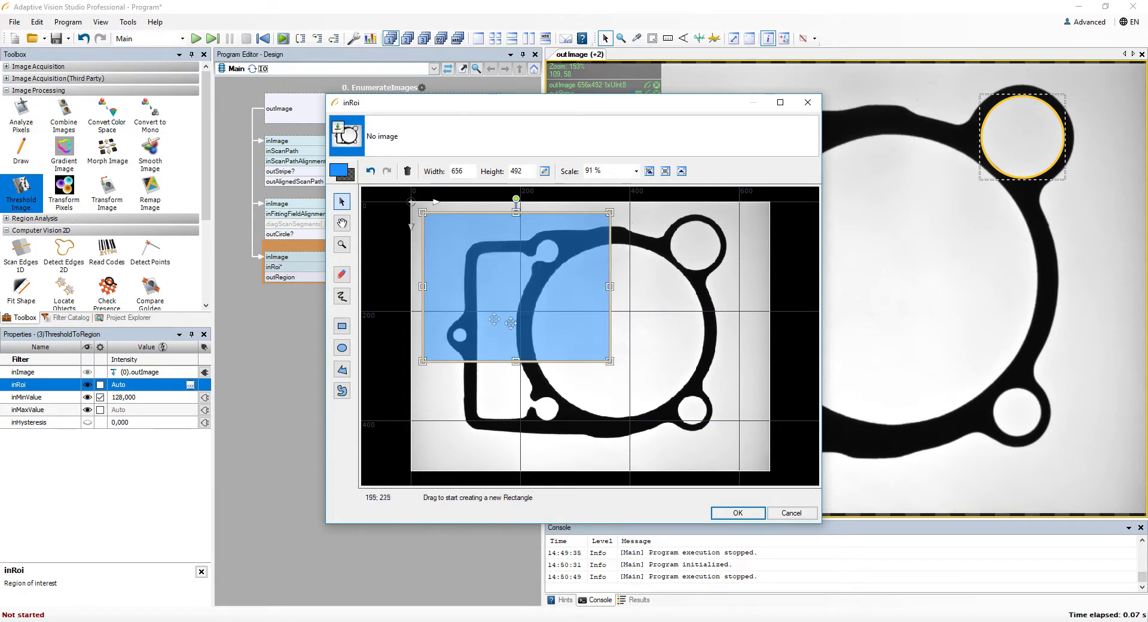
Paint down the gasket's left edge with a size-63 brush, then erase the lower-right excess
{"action": "left_click", "coordinate": [343, 296]}
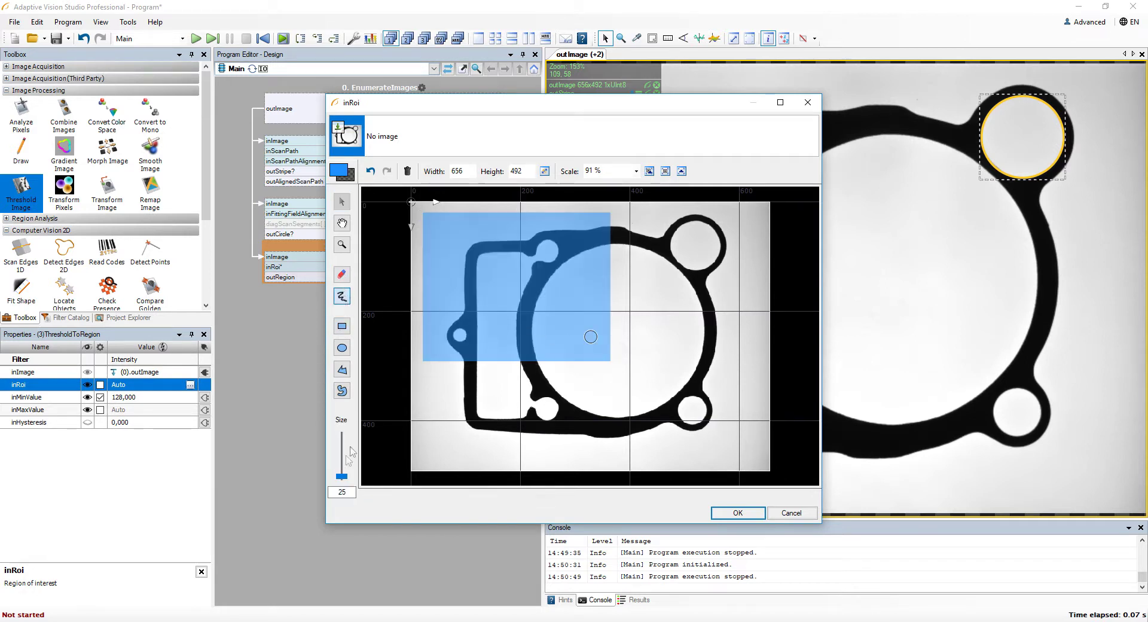
{"action": "left_click_drag", "start_coordinate": [342, 476], "coordinate": [342, 471]}
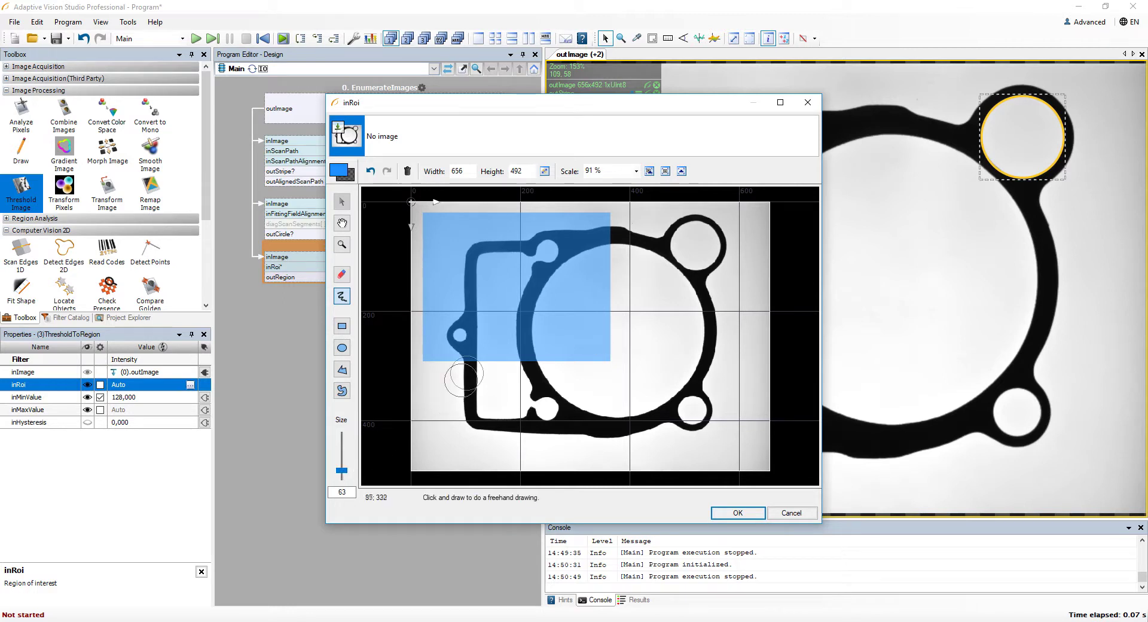
{"action": "mouse_move", "coordinate": [470, 354]}
{"action": "left_mouse_down"}
{"action": "mouse_move", "coordinate": [473, 416]}
{"action": "mouse_move", "coordinate": [466, 359]}
{"action": "mouse_move", "coordinate": [465, 417]}
{"action": "mouse_move", "coordinate": [527, 422]}
{"action": "mouse_move", "coordinate": [498, 419]}
{"action": "left_mouse_up"}
{"action": "left_click", "coordinate": [342, 273]}
{"action": "left_click_drag", "start_coordinate": [342, 470], "coordinate": [342, 467]}
{"action": "mouse_move", "coordinate": [532, 373]}
{"action": "left_mouse_down"}
{"action": "mouse_move", "coordinate": [527, 333]}
{"action": "mouse_move", "coordinate": [605, 342]}
{"action": "mouse_move", "coordinate": [558, 357]}
{"action": "mouse_move", "coordinate": [609, 320]}
{"action": "mouse_move", "coordinate": [541, 309]}
{"action": "mouse_move", "coordinate": [539, 288]}
{"action": "mouse_move", "coordinate": [601, 287]}
{"action": "mouse_move", "coordinate": [532, 298]}
{"action": "mouse_move", "coordinate": [526, 328]}
{"action": "left_mouse_up"}
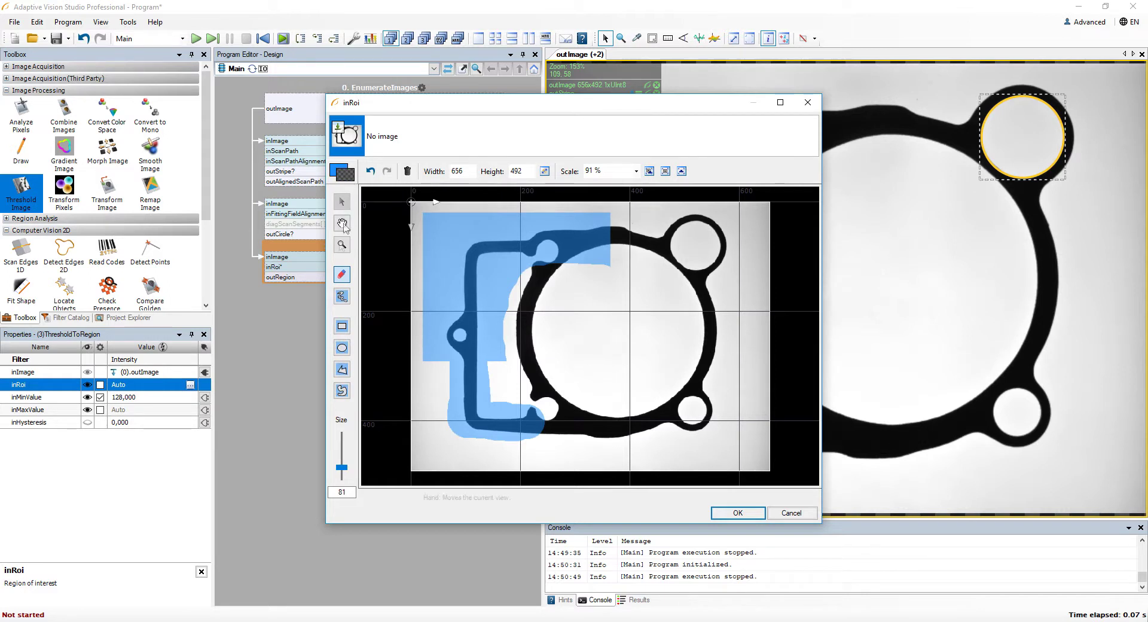
Add a small rectangle, try and delete an ellipse, then sketch a free-hand region on the left
{"action": "left_click", "coordinate": [341, 326]}
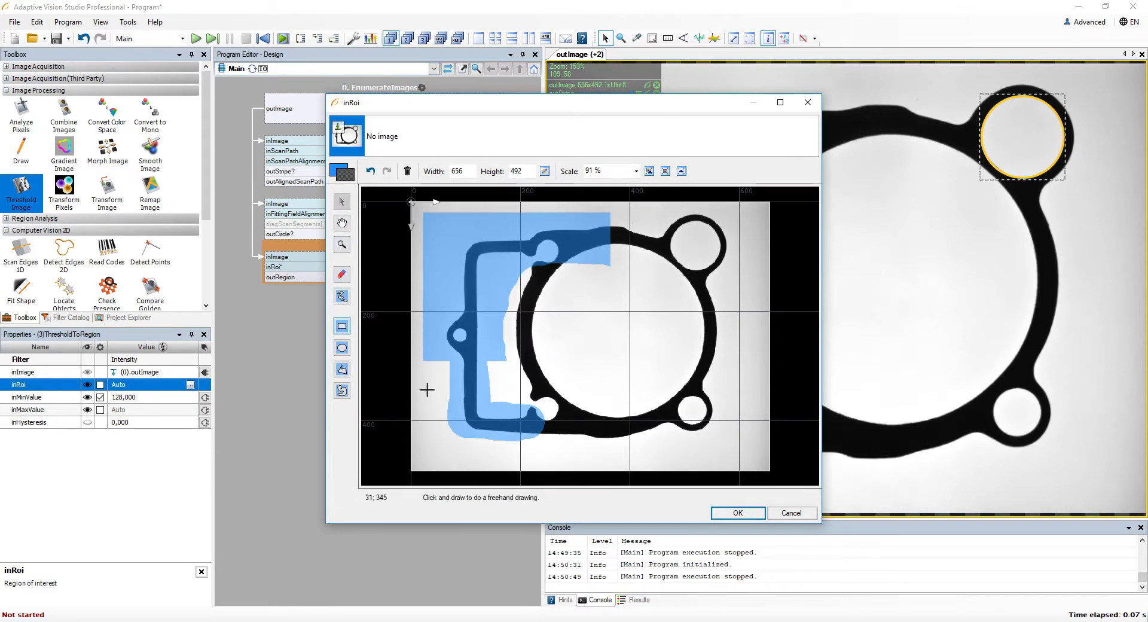
{"action": "left_click_drag", "start_coordinate": [423, 382], "coordinate": [598, 458]}
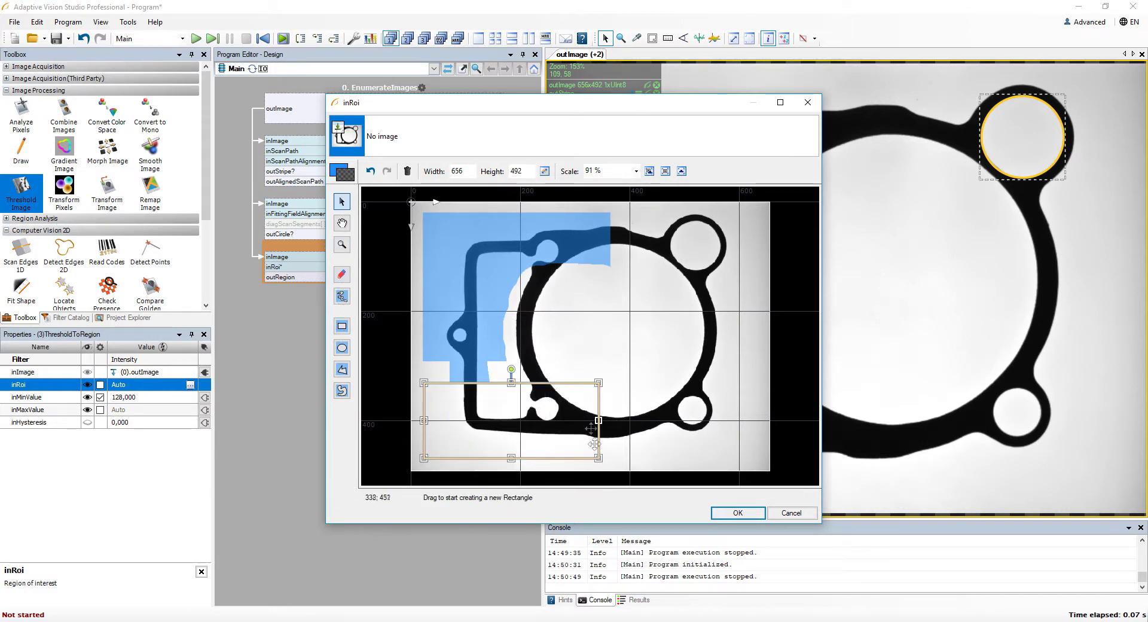
{"action": "left_click", "coordinate": [342, 347]}
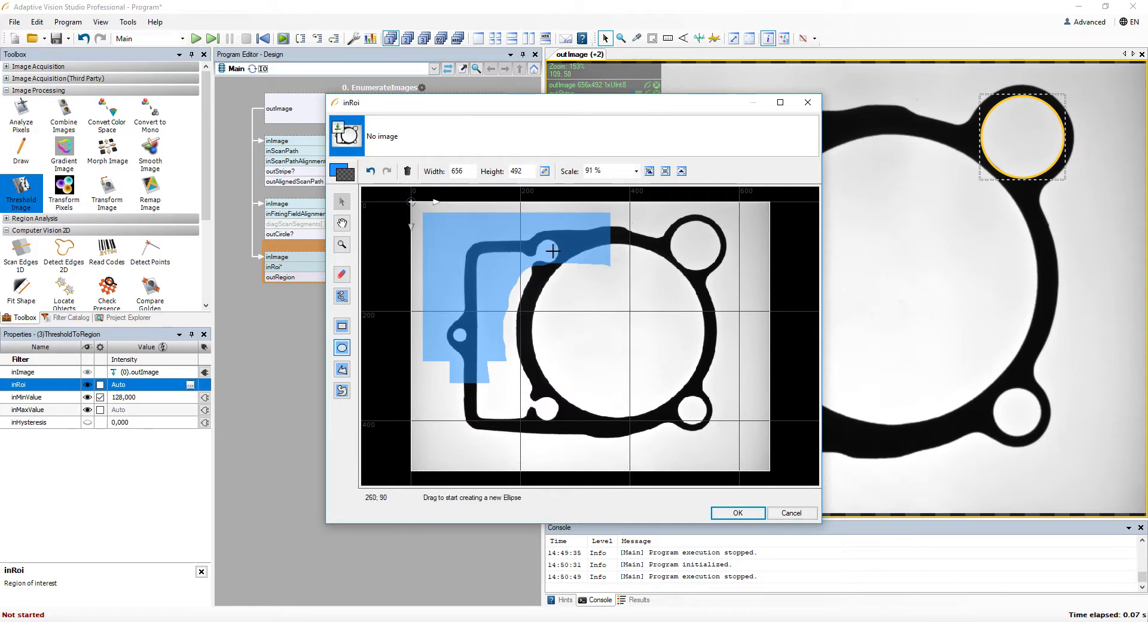
{"action": "left_click_drag", "start_coordinate": [551, 250], "coordinate": [495, 337]}
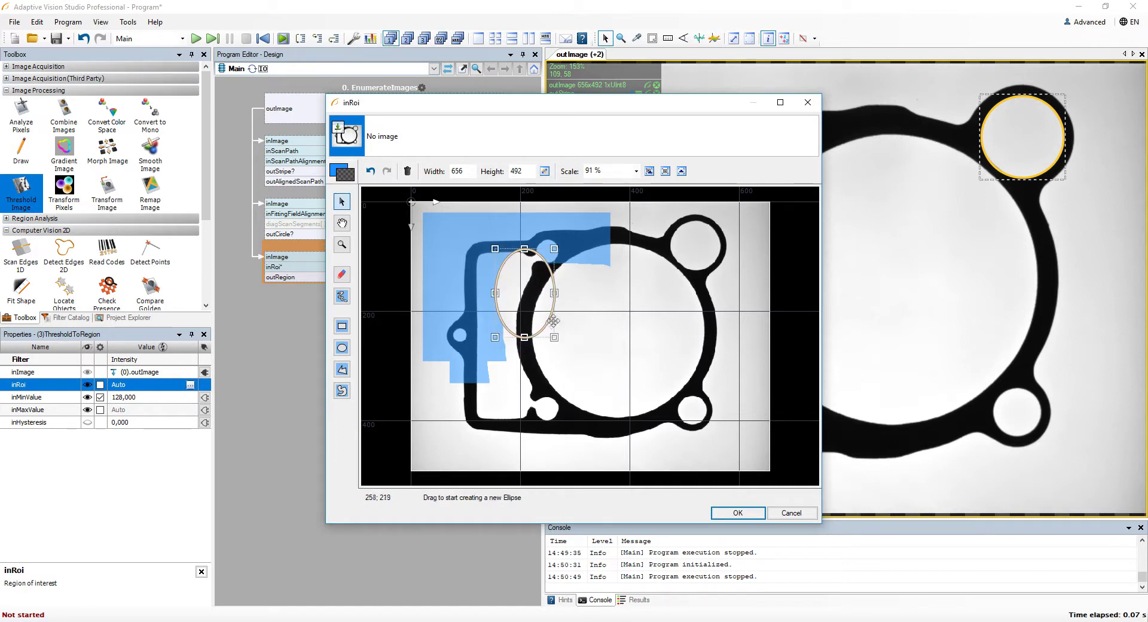
{"action": "left_click_drag", "start_coordinate": [544, 304], "coordinate": [559, 309]}
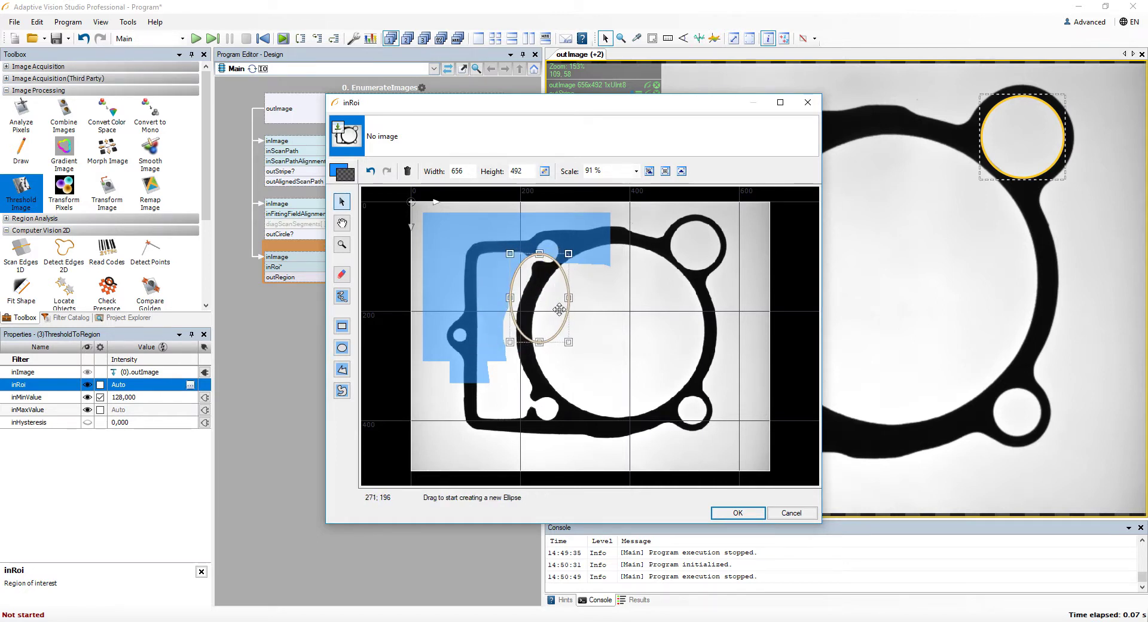
{"action": "key", "text": "Delete"}
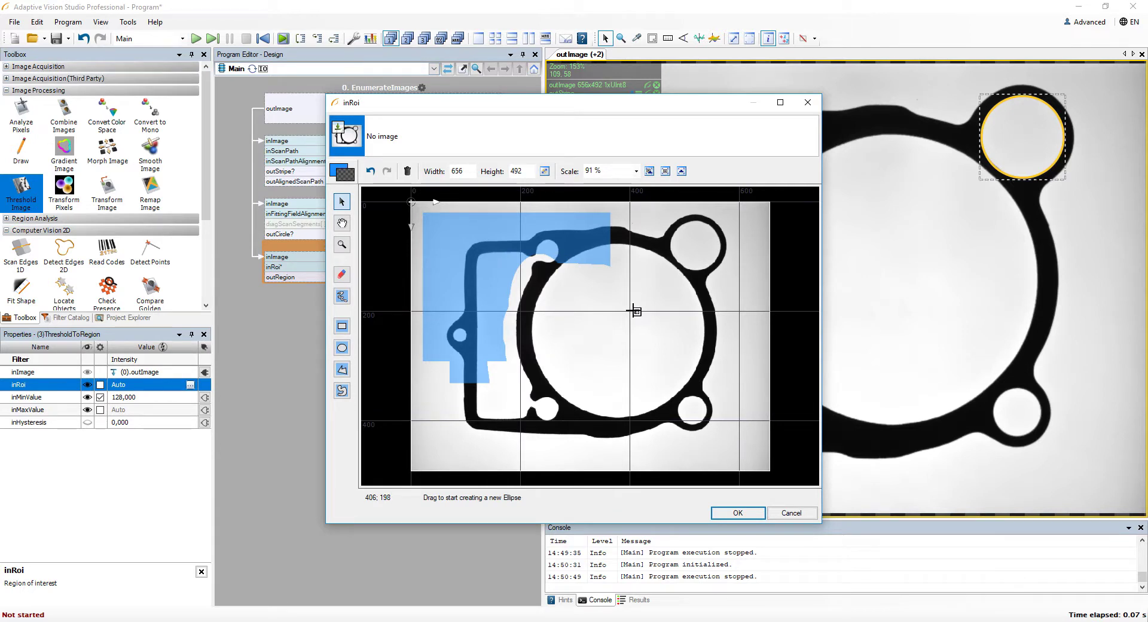
{"action": "left_click", "coordinate": [343, 390]}
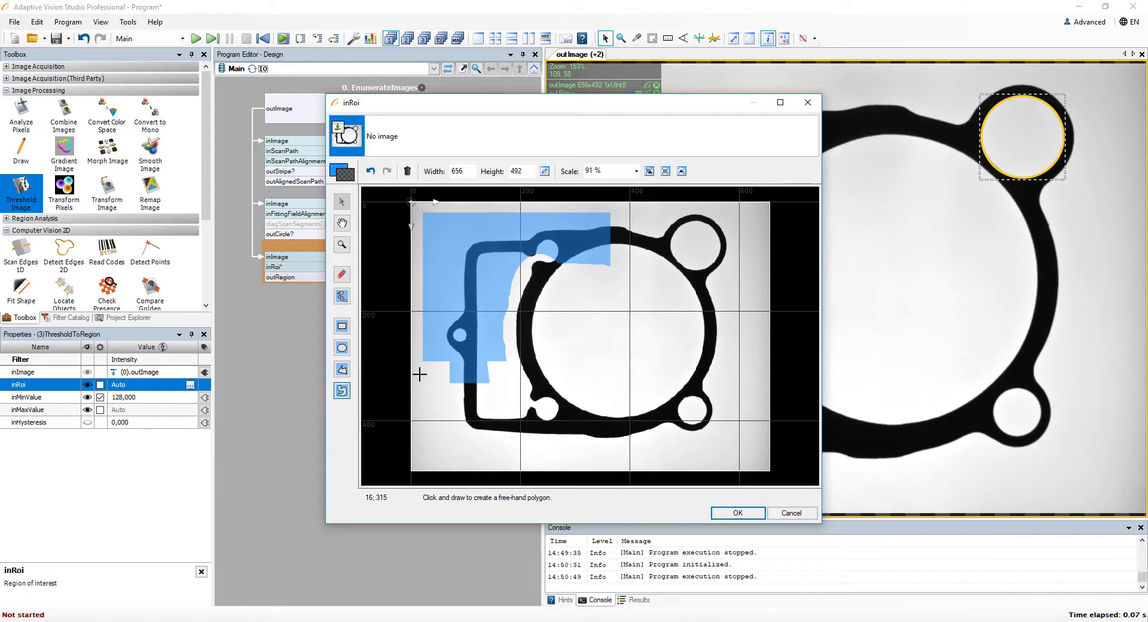
{"action": "mouse_move", "coordinate": [420, 374]}
{"action": "left_mouse_down"}
{"action": "mouse_move", "coordinate": [490, 378]}
{"action": "mouse_move", "coordinate": [509, 344]}
{"action": "mouse_move", "coordinate": [481, 311]}
{"action": "mouse_move", "coordinate": [415, 297]}
{"action": "mouse_move", "coordinate": [454, 405]}
{"action": "mouse_move", "coordinate": [482, 412]}
{"action": "mouse_move", "coordinate": [521, 382]}
{"action": "left_mouse_up"}
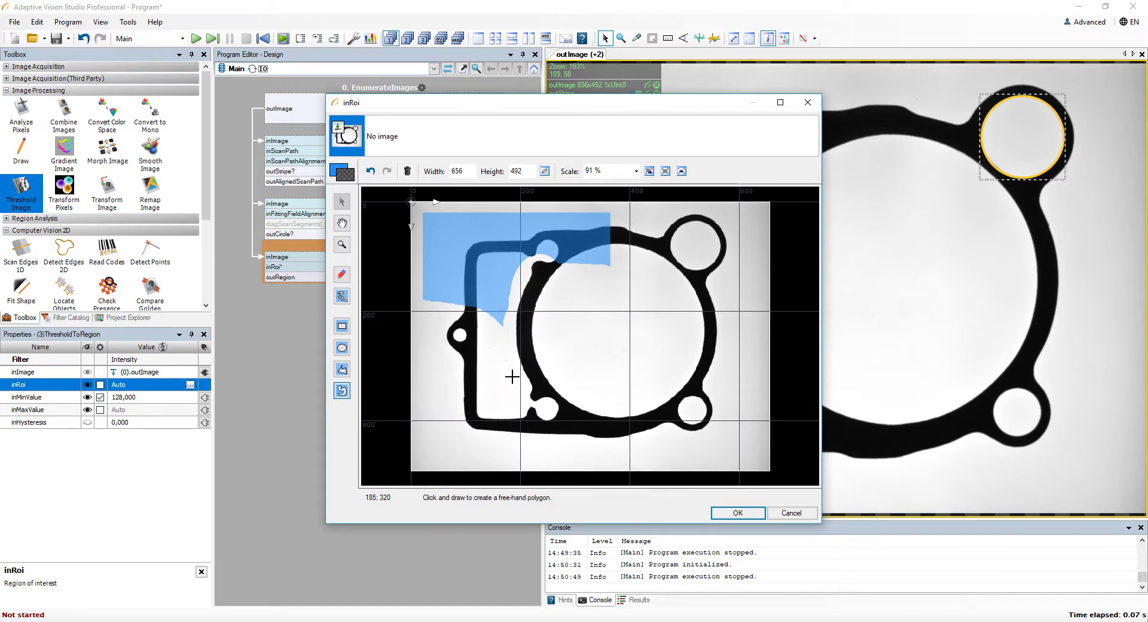
Outline a four-cornered polygon along the gasket's left edge near the upper small hole
{"action": "left_click", "coordinate": [342, 369]}
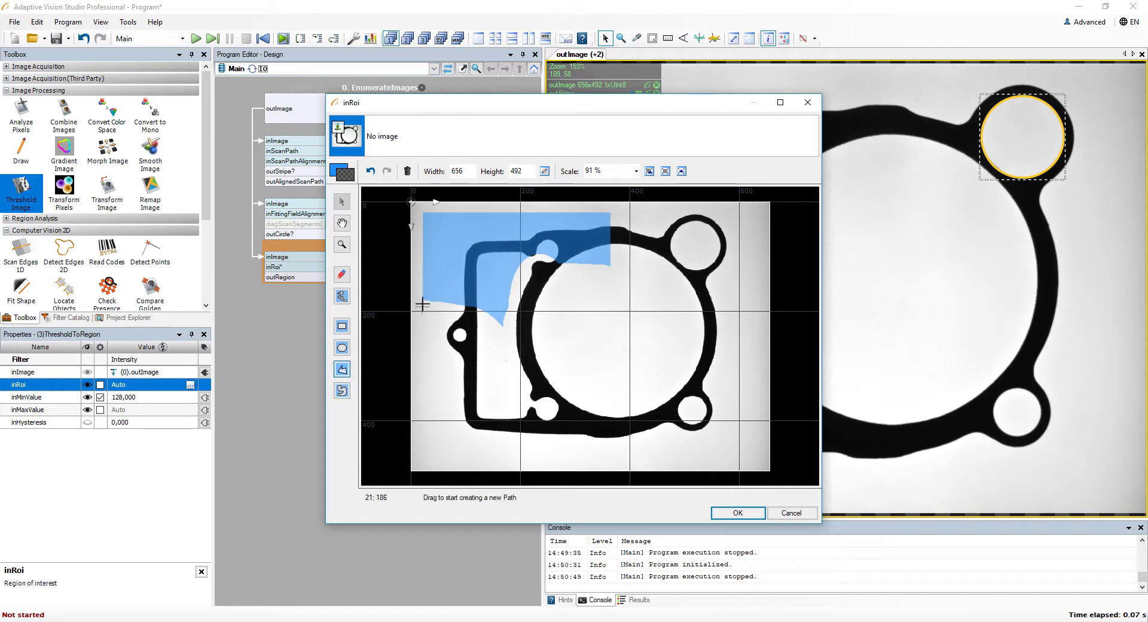
{"action": "left_click_drag", "start_coordinate": [421, 319], "coordinate": [418, 249]}
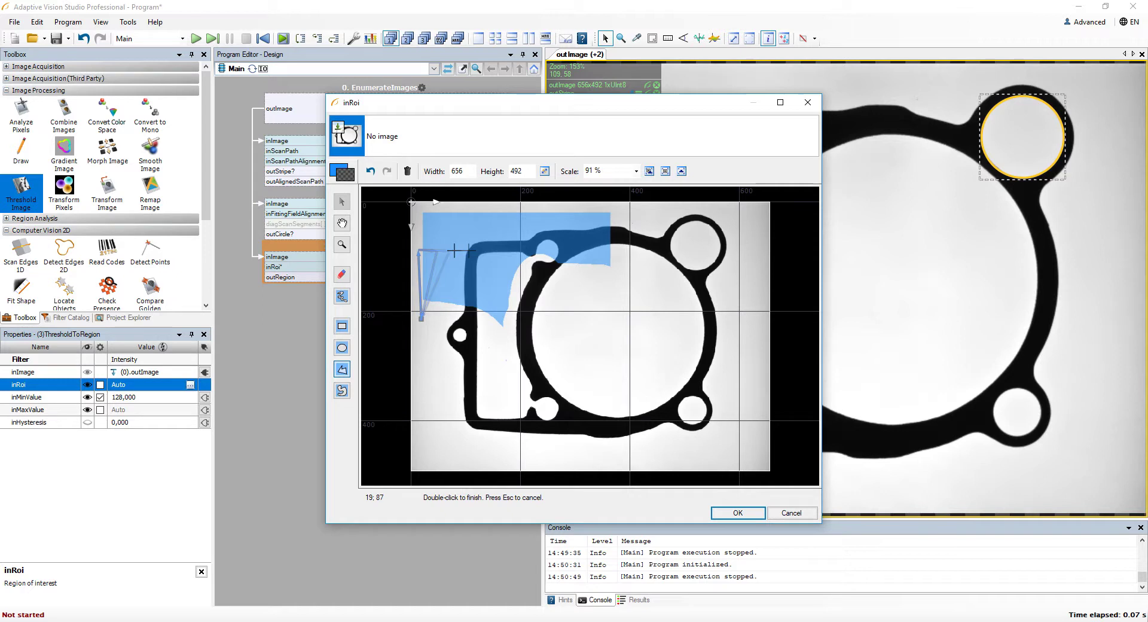
{"action": "left_click", "coordinate": [496, 230]}
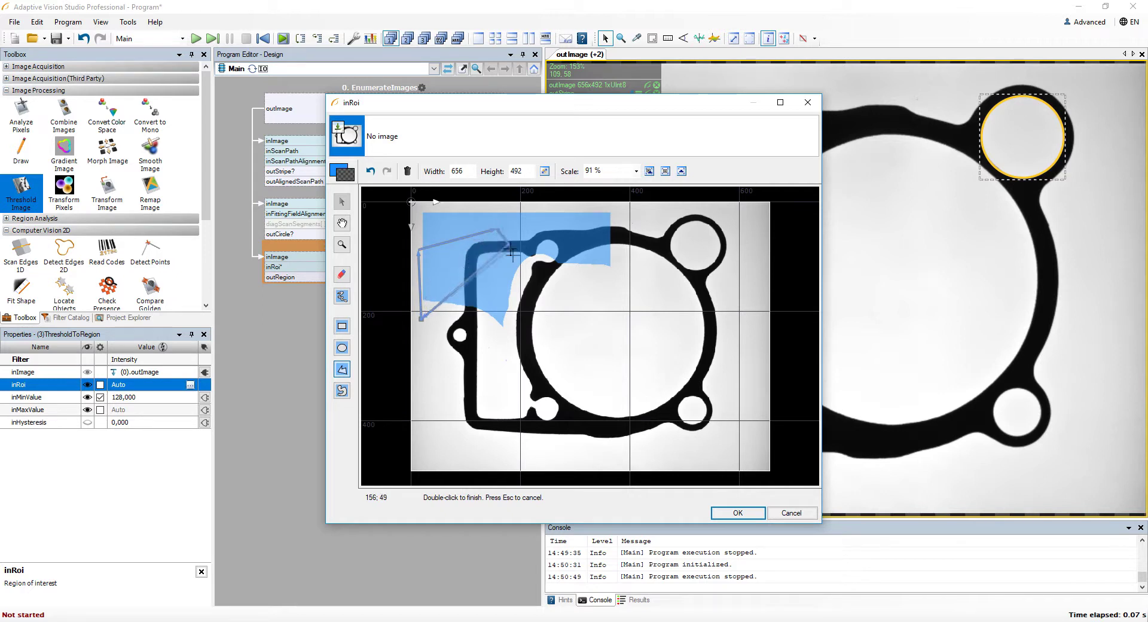
{"action": "left_click", "coordinate": [518, 284]}
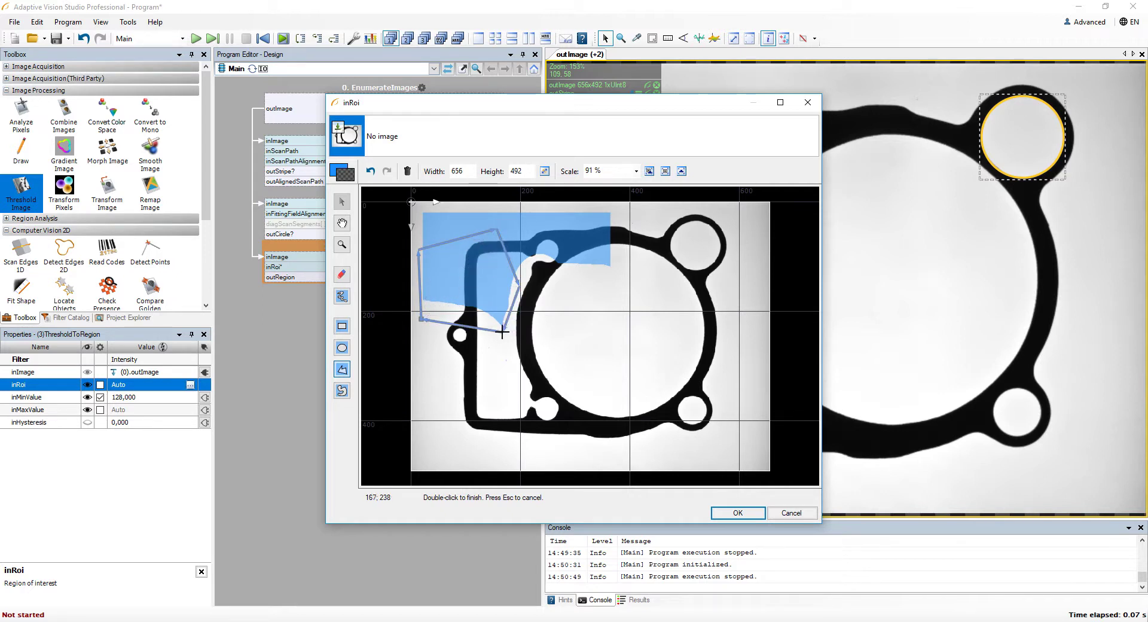
{"action": "double_click", "coordinate": [503, 332]}
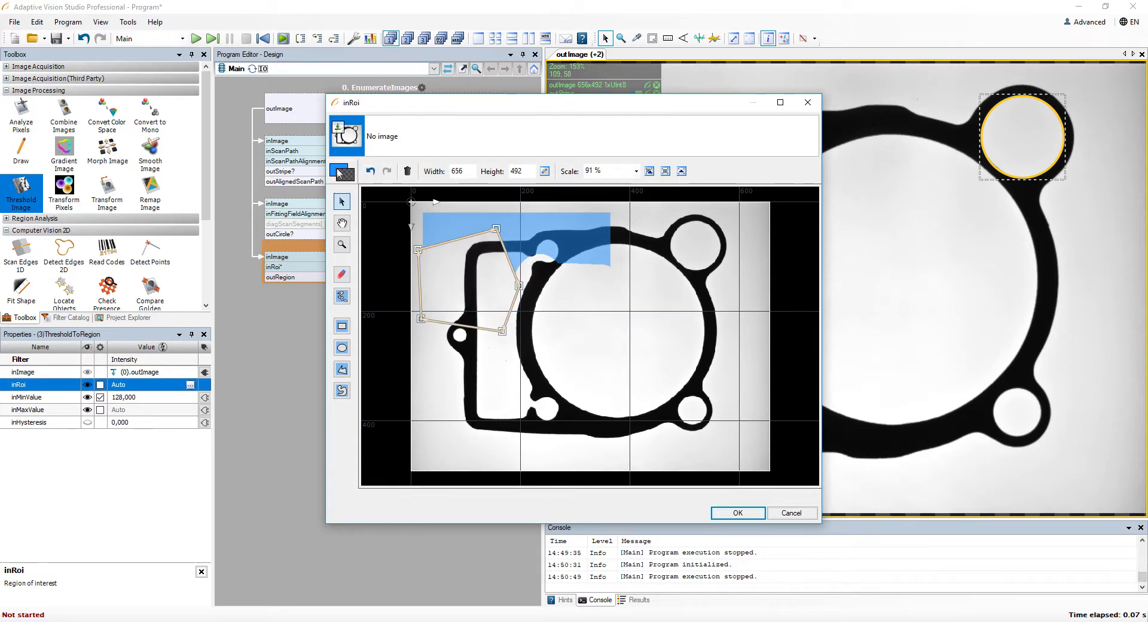
Add the polygon's area, then draw a large rectangle over the gasket's whole left half
{"action": "left_click", "coordinate": [334, 170]}
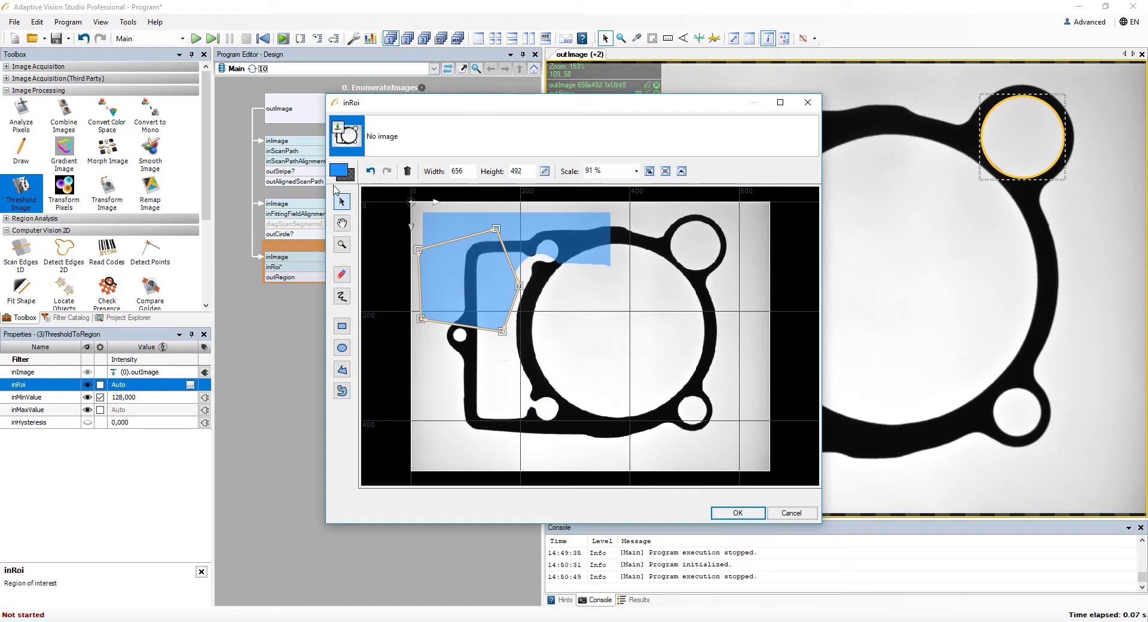
{"action": "left_click", "coordinate": [424, 211]}
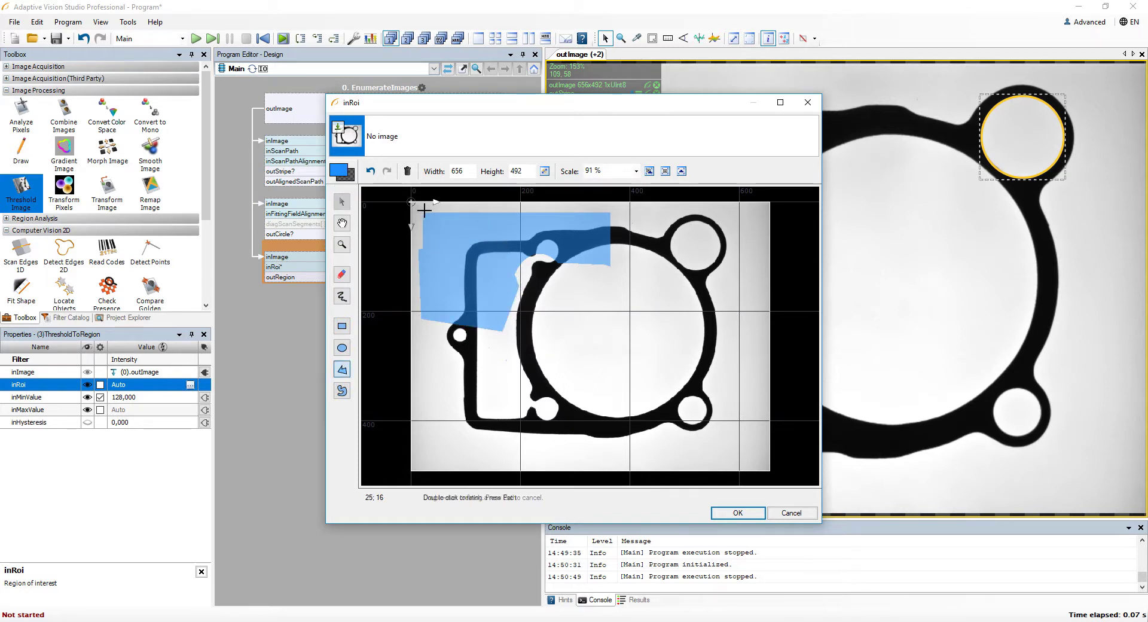
{"action": "left_click", "coordinate": [342, 326]}
{"action": "left_click_drag", "start_coordinate": [418, 210], "coordinate": [609, 458]}
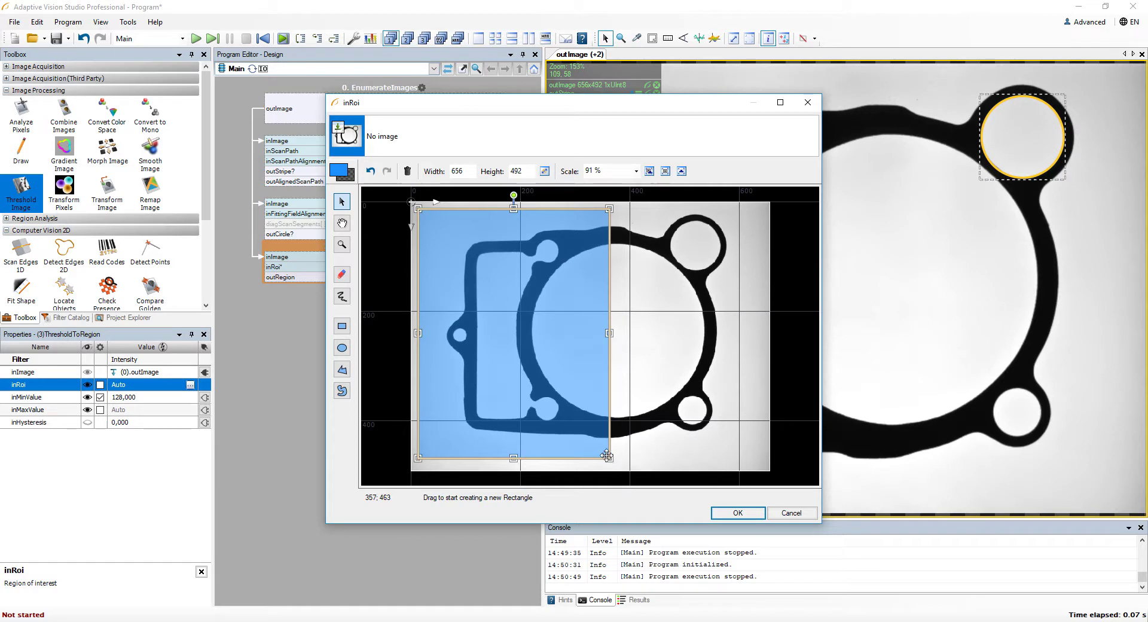
Confirm the ROI, iterate to ThresholdToRegion, and show inRoi and outRegion over the image
{"action": "left_click", "coordinate": [728, 512]}
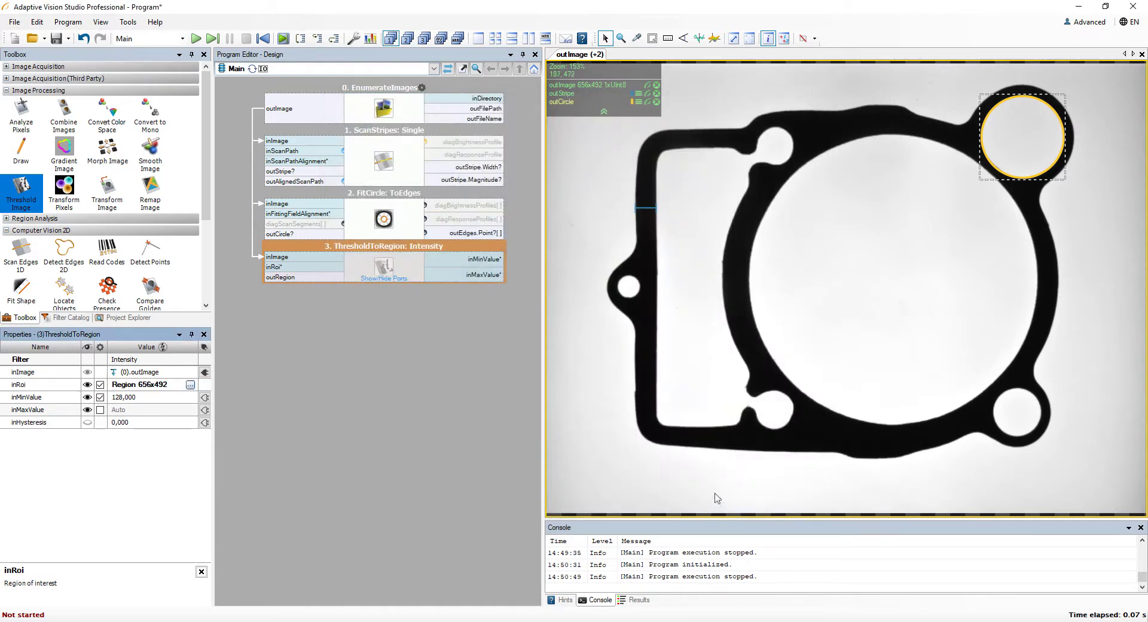
{"action": "left_click", "coordinate": [219, 40]}
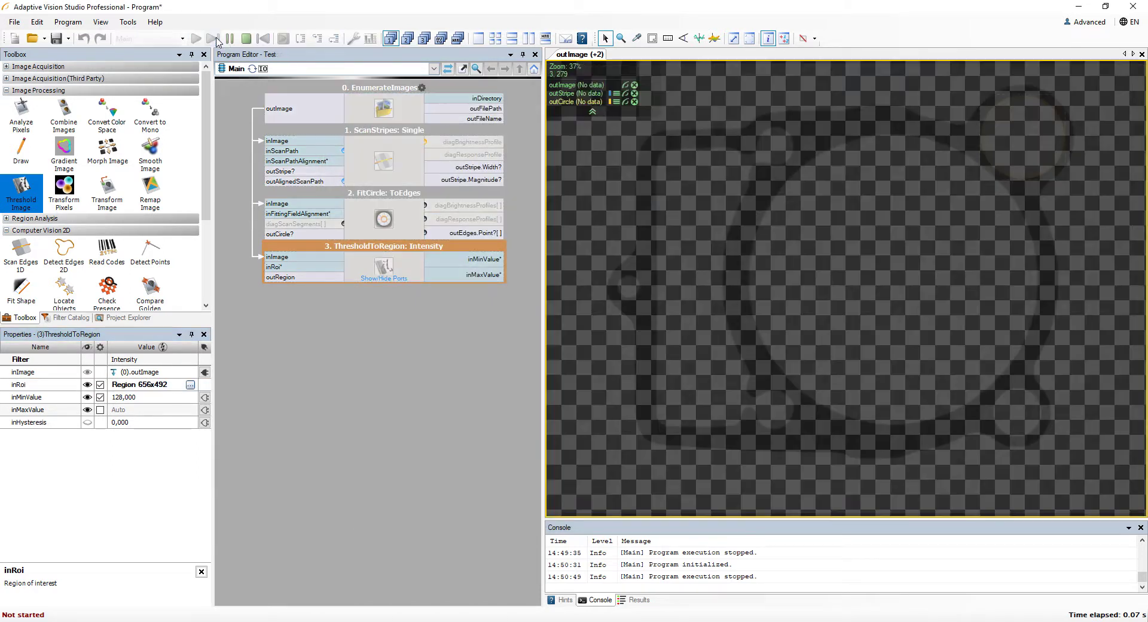
{"action": "left_click_drag", "start_coordinate": [300, 271], "coordinate": [800, 315]}
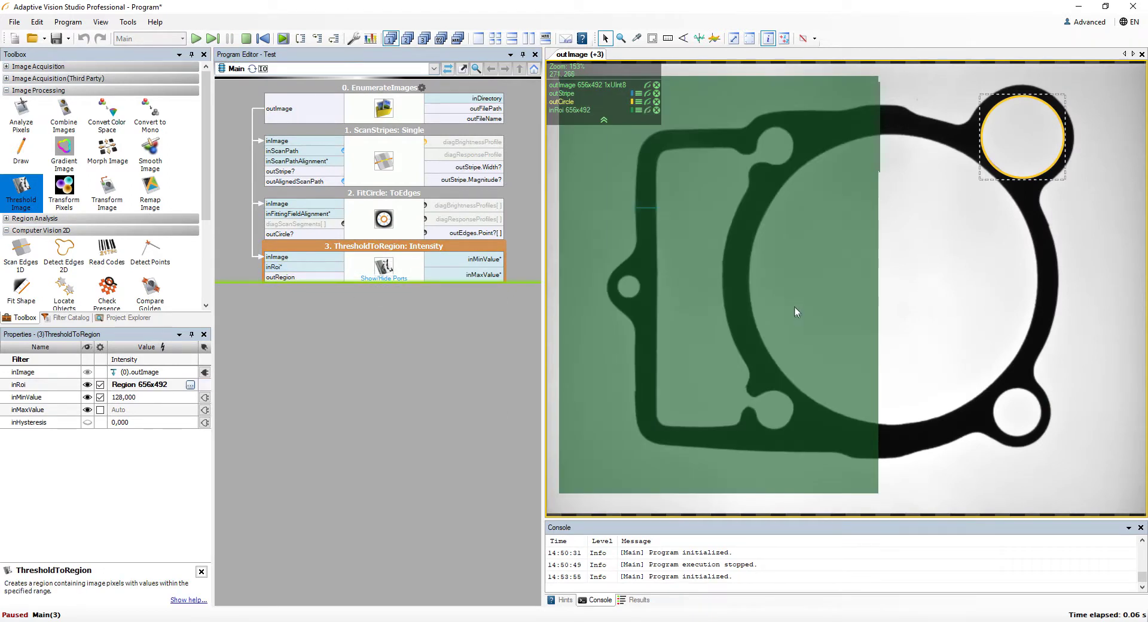
{"action": "left_click_drag", "start_coordinate": [330, 278], "coordinate": [725, 270]}
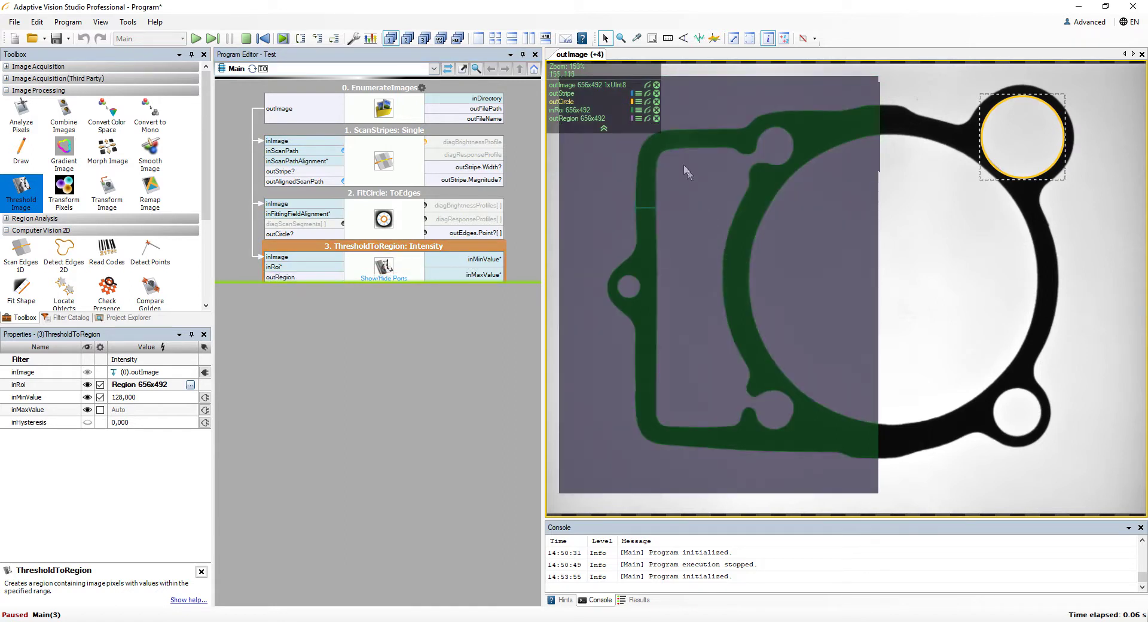
Hide the inRoi, outImage and outCircle overlays so only outRegion is displayed
{"action": "left_click", "coordinate": [646, 110]}
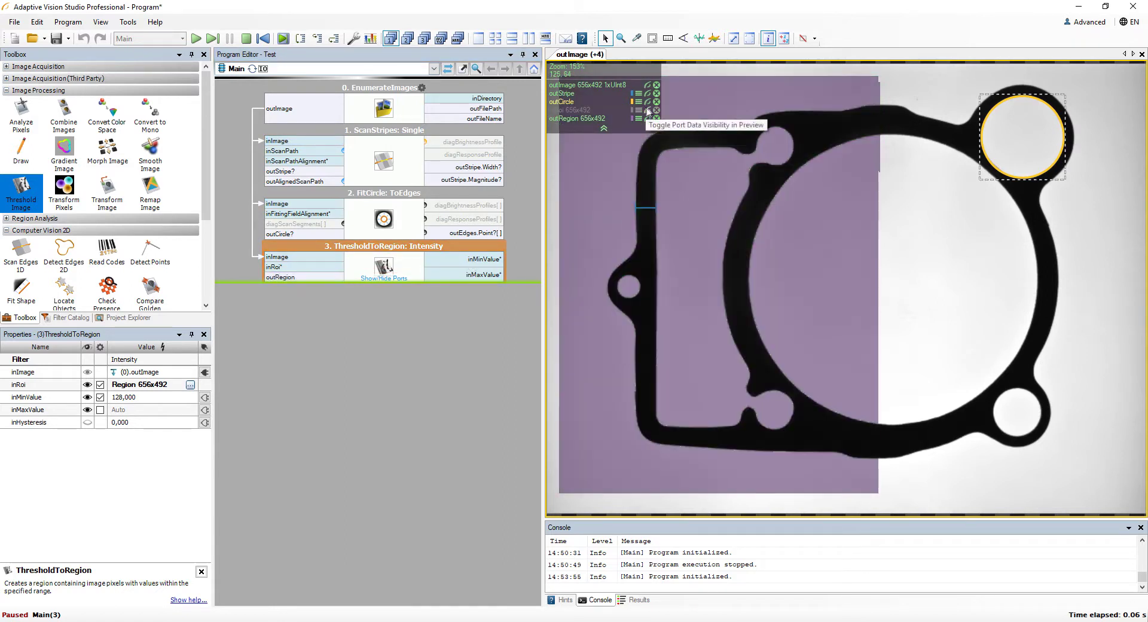
{"action": "left_click", "coordinate": [646, 84]}
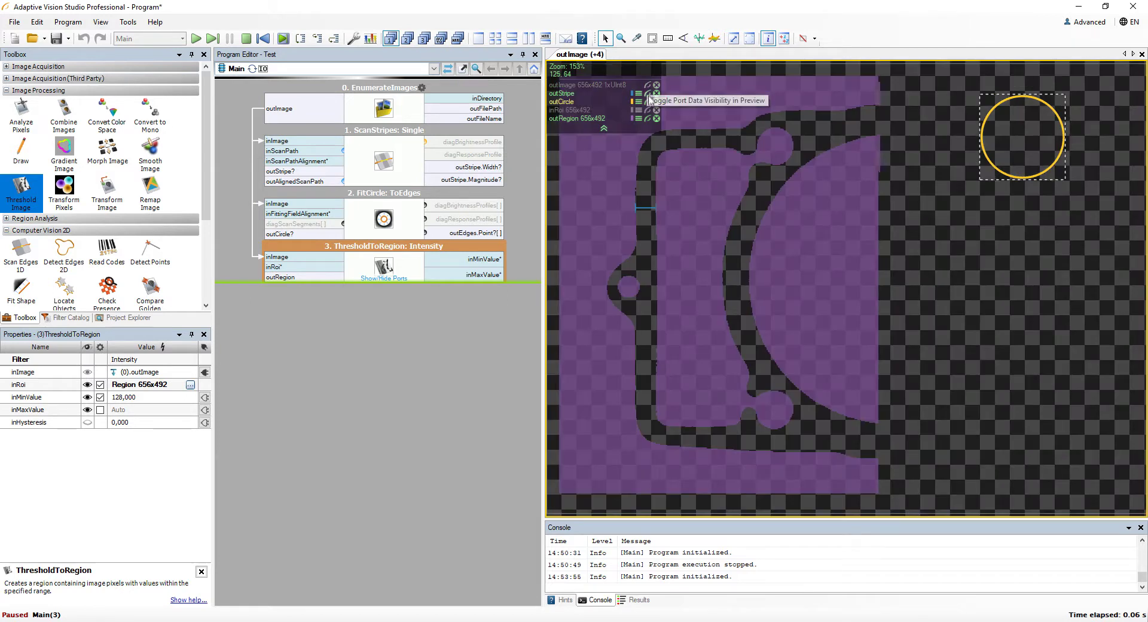
{"action": "left_click", "coordinate": [647, 102]}
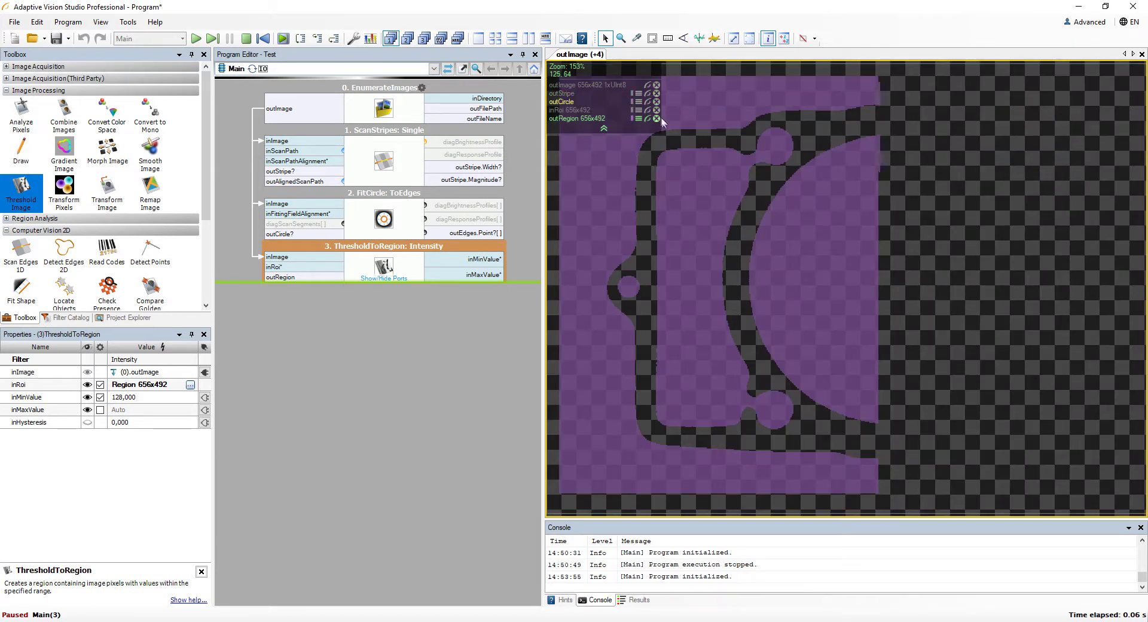